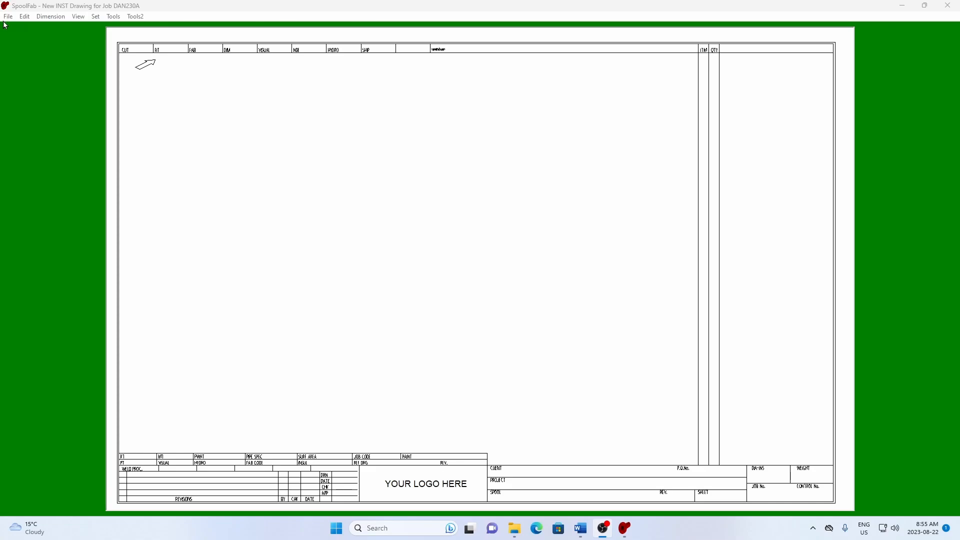
- Import the PCF file 6-P-1000.pcf from the job's Estimate folder into the new drawing
left_click(8, 17)
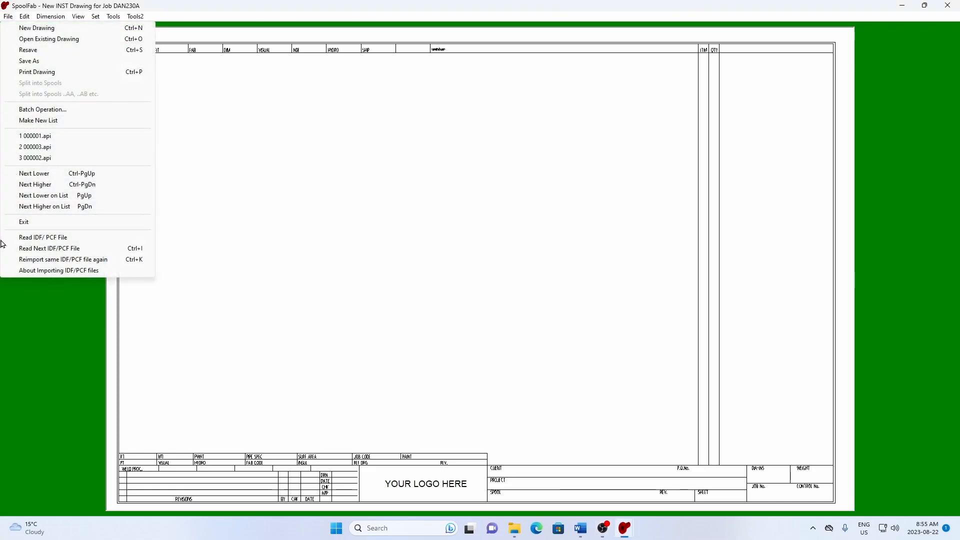
left_click(33, 237)
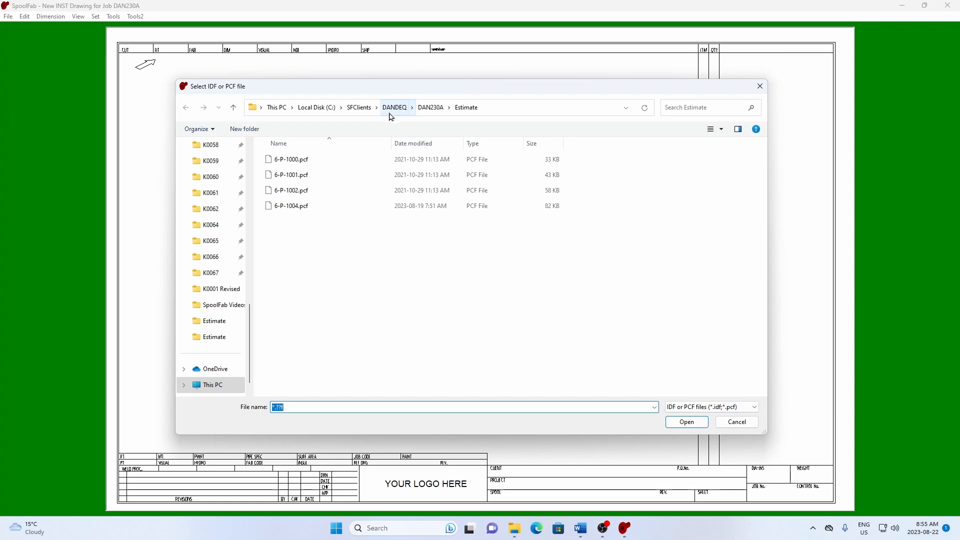
left_click(294, 163)
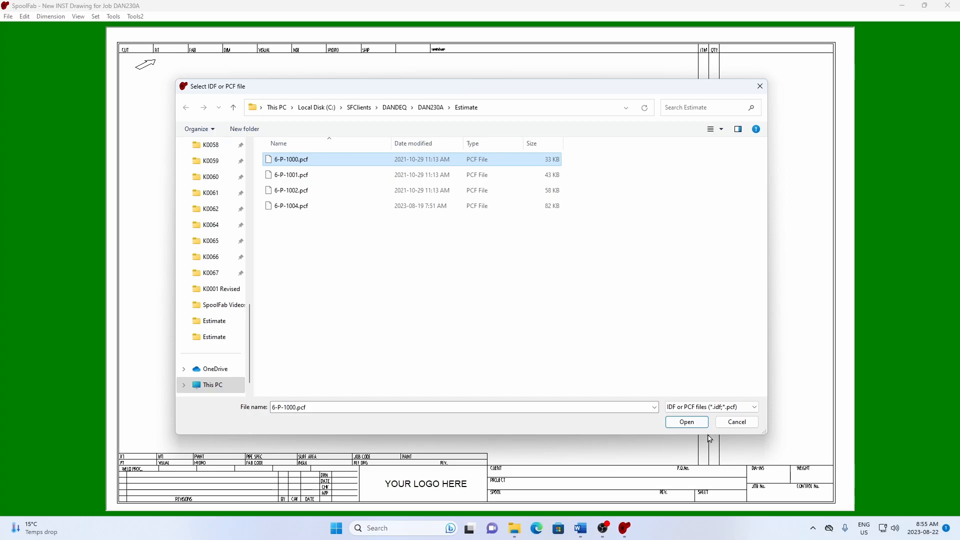
left_click(687, 422)
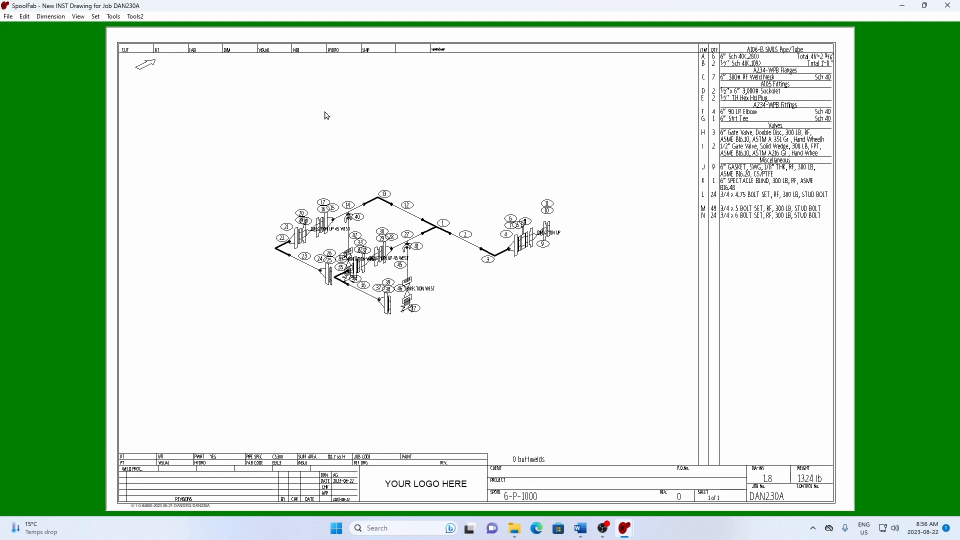
- Lengthen the drawn pipe item 2, running from the tee to elbow item 3, by four increments
key("Right")
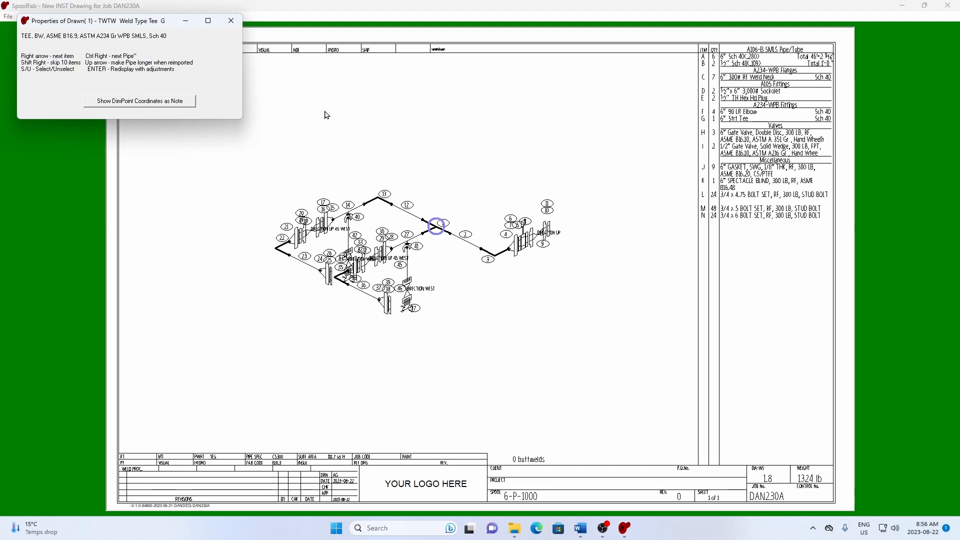
key("Right")
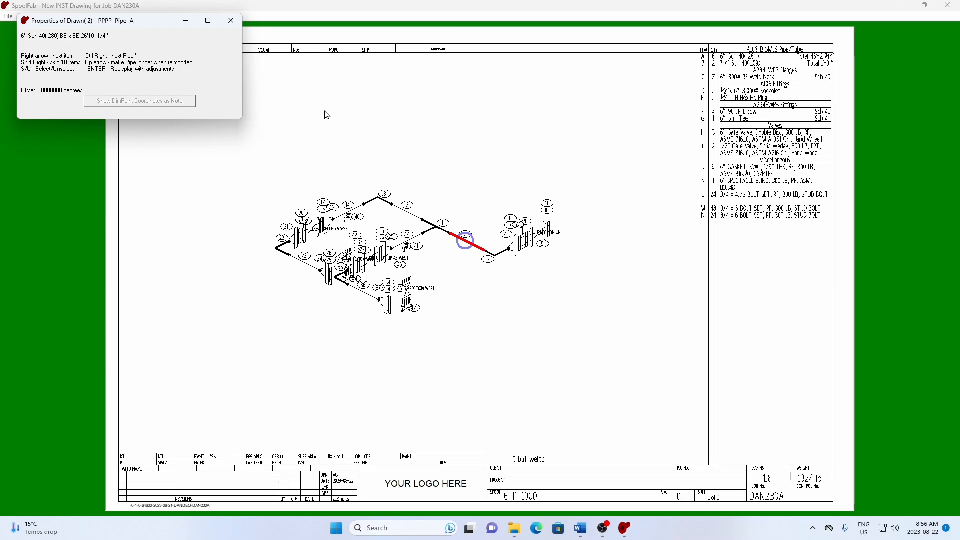
key("Up")
key("Up")
key("Up")
key("Up")
- Lengthen drawn pipe item 12 by one increment and pipe item 14 by two increments
key("ctrl+Right")
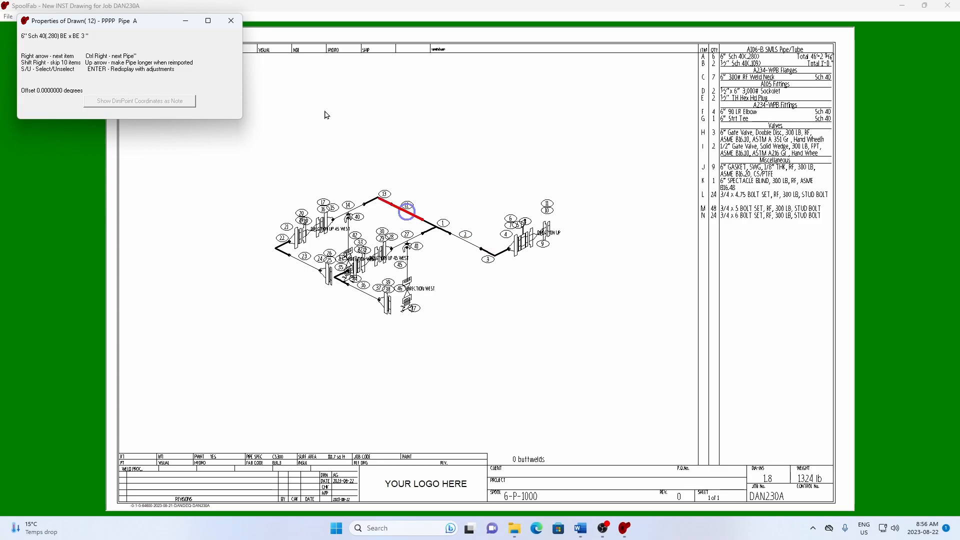
key("Up")
key("ctrl+Right")
key("Up")
key("Up")
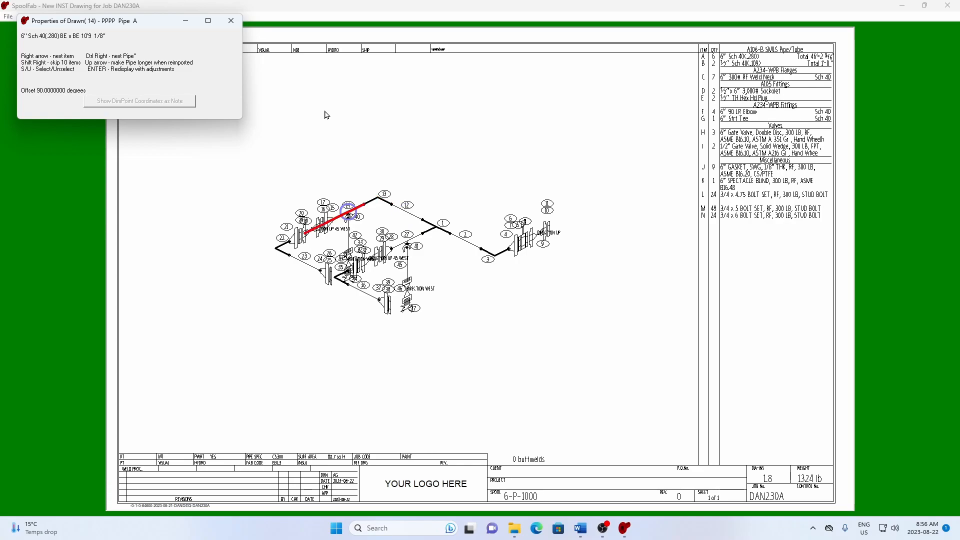
- Lengthen drawn pipe item 27 by three increments and redisplay the isometric with the adjusted pipes
key("ctrl+Right")
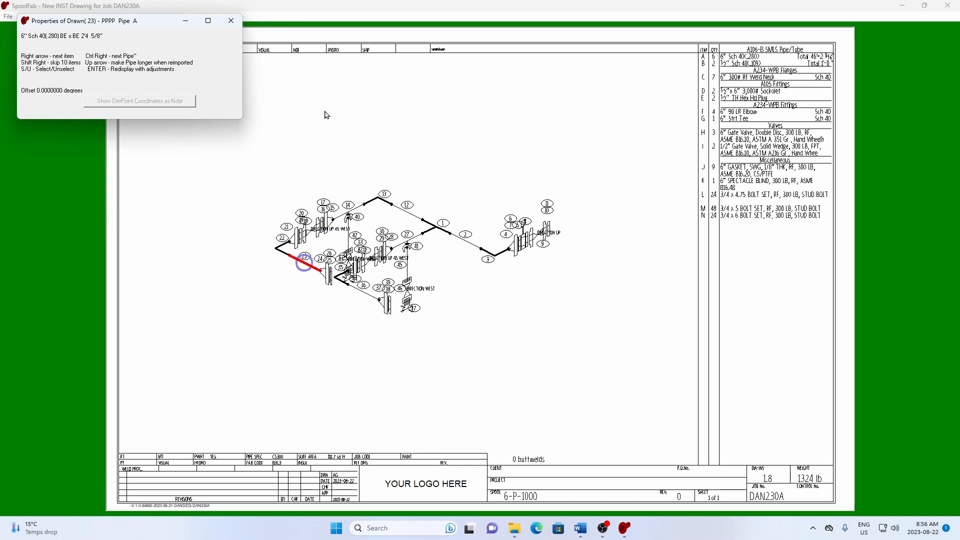
key("Right")
key("Right")
key("Right")
key("Right")
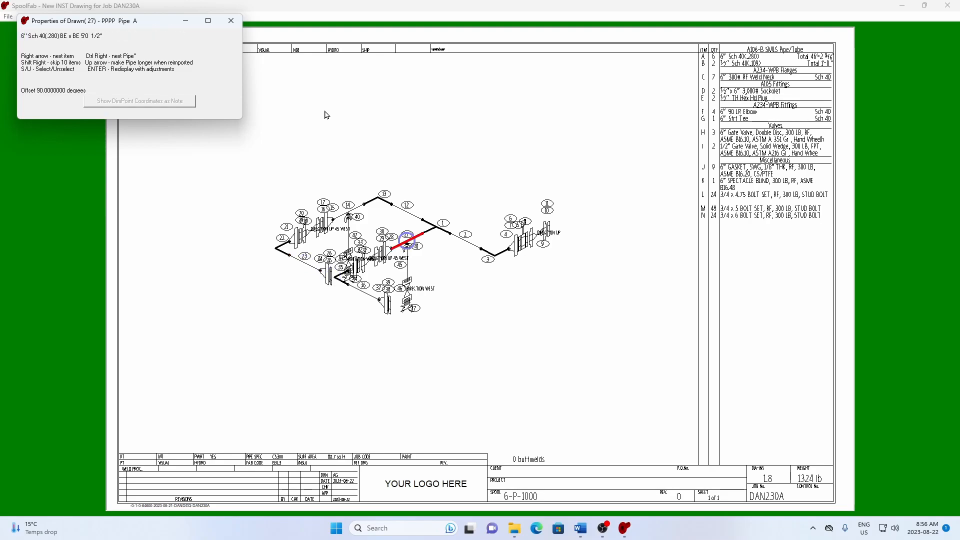
key("Up")
key("Up")
key("Up")
key("Return")
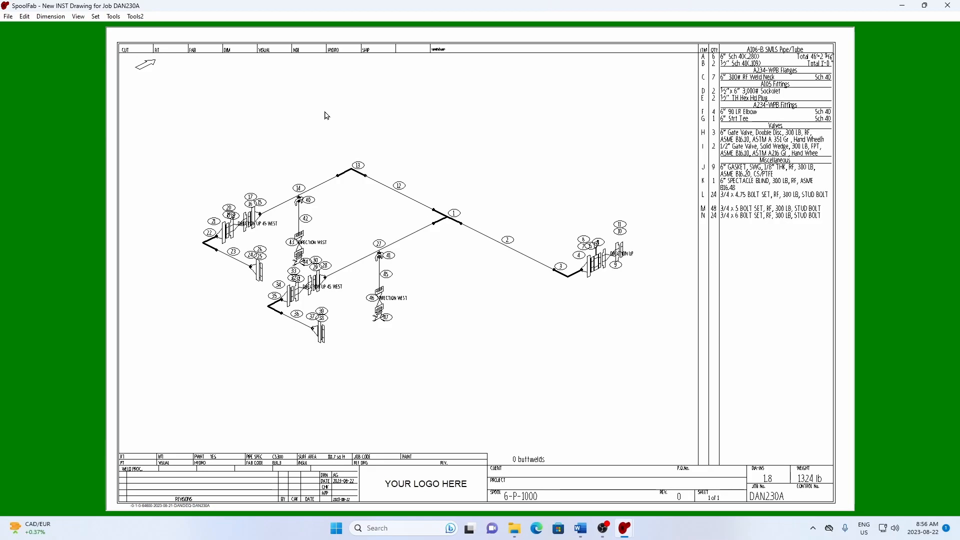
- Lengthen drawn pipe item 14 by two more increments
key("Right")
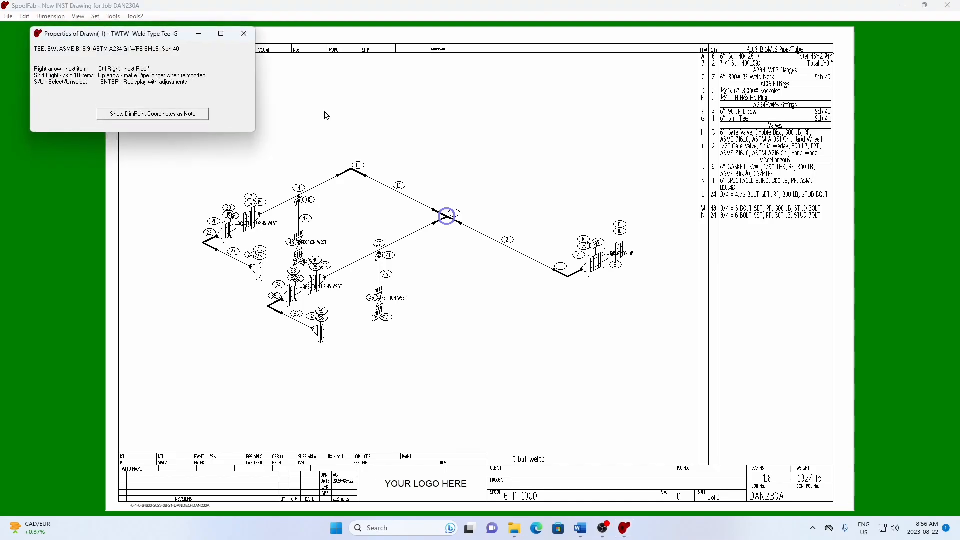
key("ctrl+Right")
key("ctrl+Right")
key("ctrl+Right")
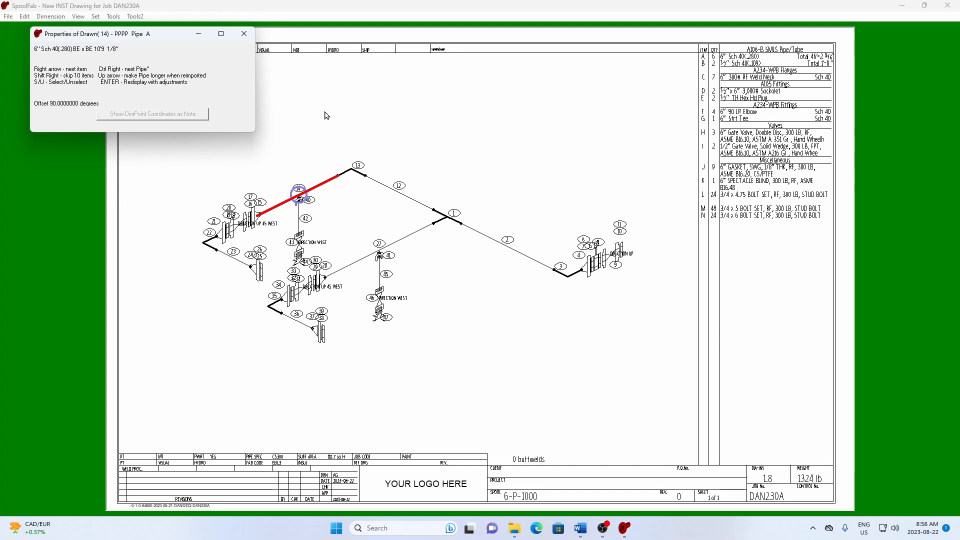
key("Up")
key("Up")
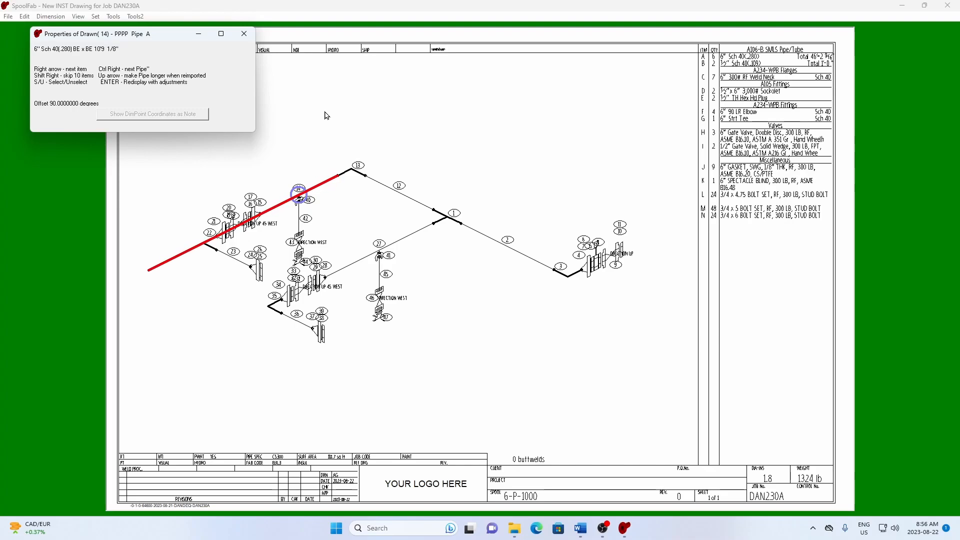
- Lengthen drawn pipe item 36 by one increment and redisplay the isometric
key("ctrl+Right")
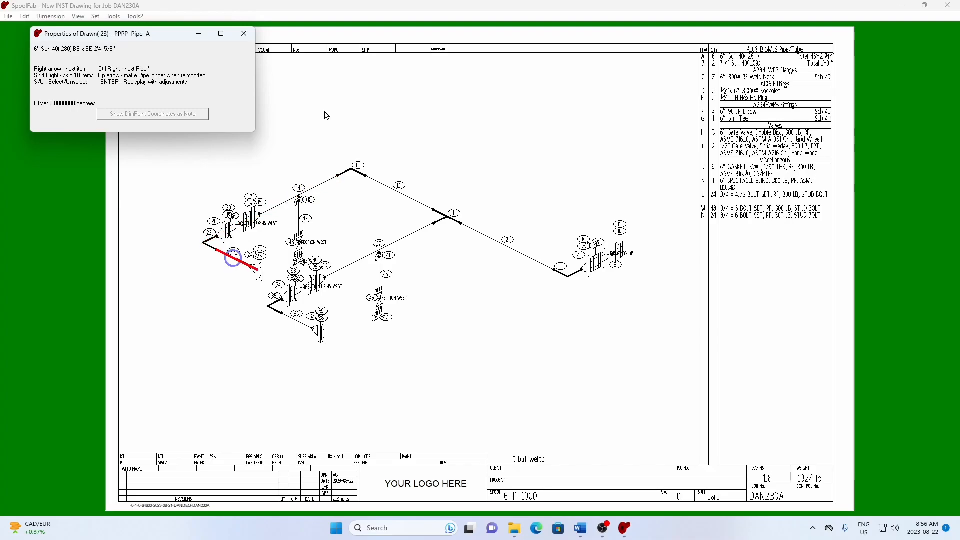
key("ctrl+Right")
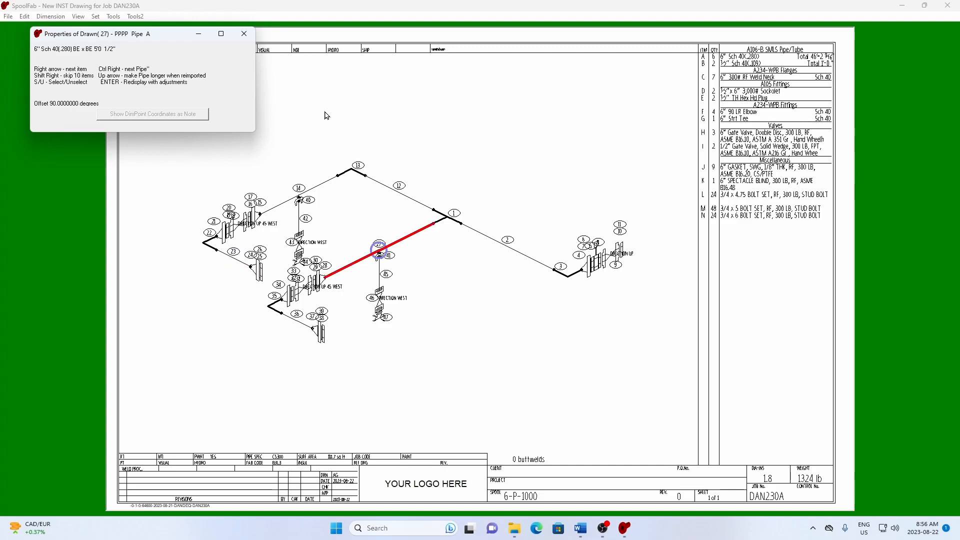
key("ctrl+Right")
key("ctrl+Right")
key("ctrl+Left")
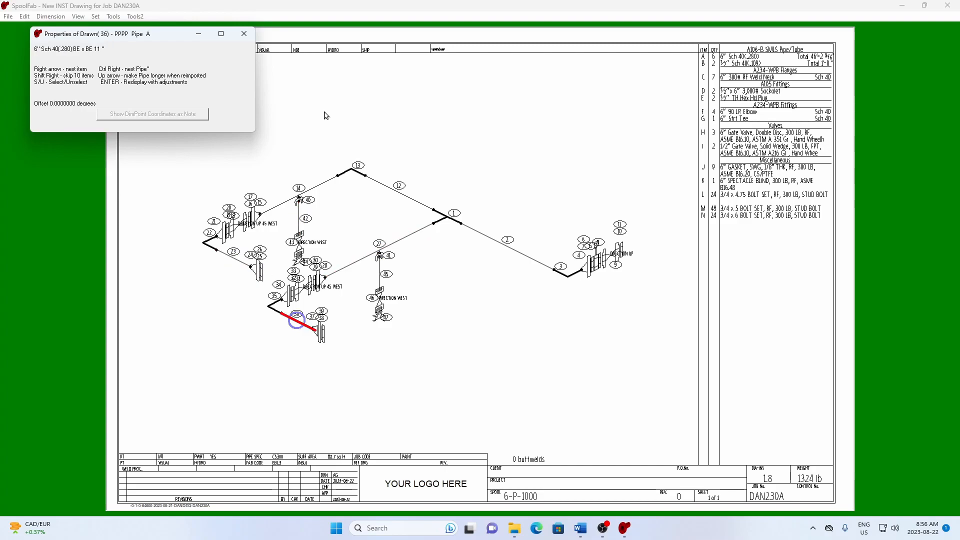
key("Up")
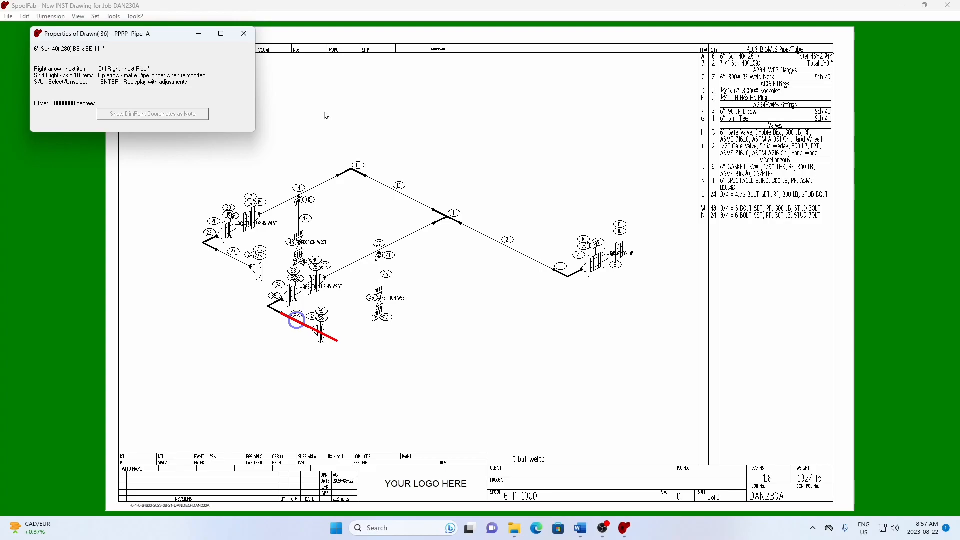
key("Return")
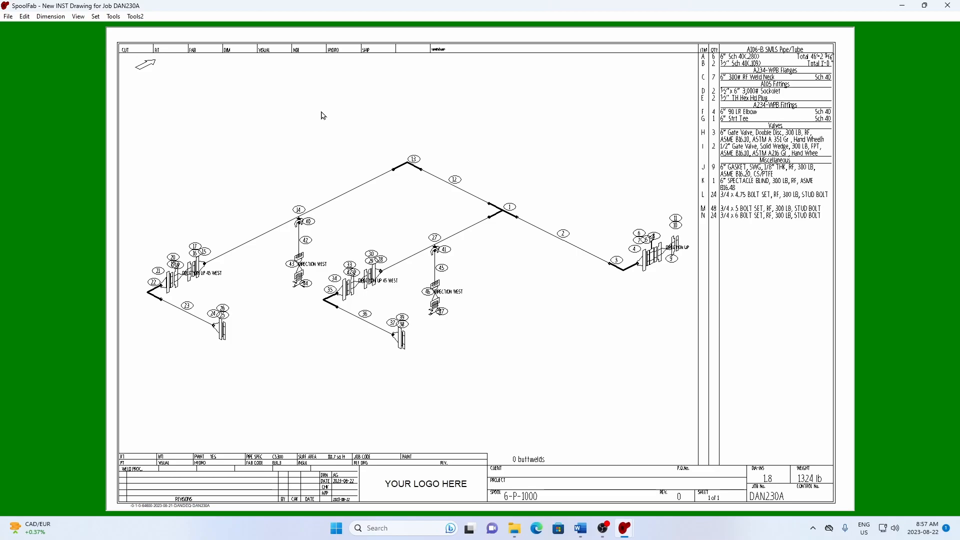
- Show all dimensions on the isometric, but hide the fitting dimensions
left_click(52, 16)
left_click(52, 67)
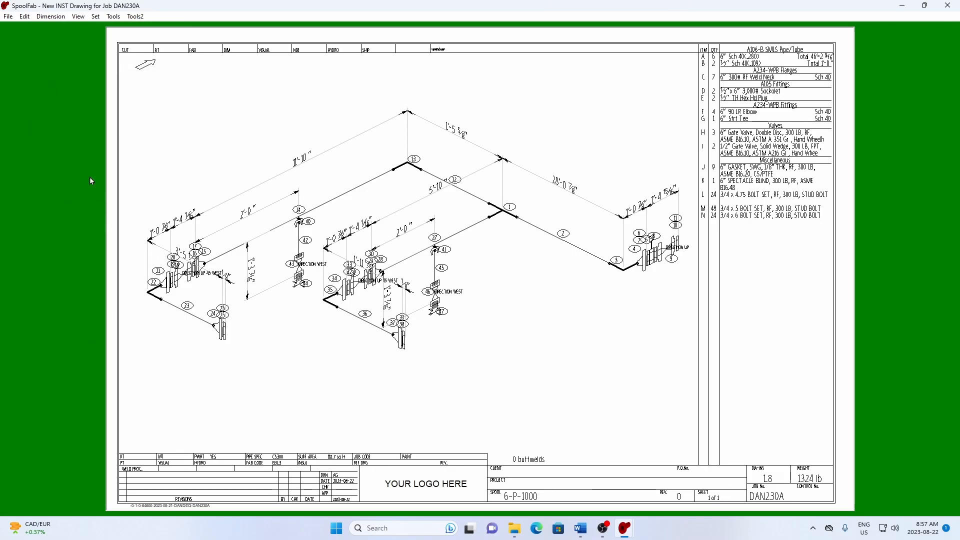
left_click(48, 19)
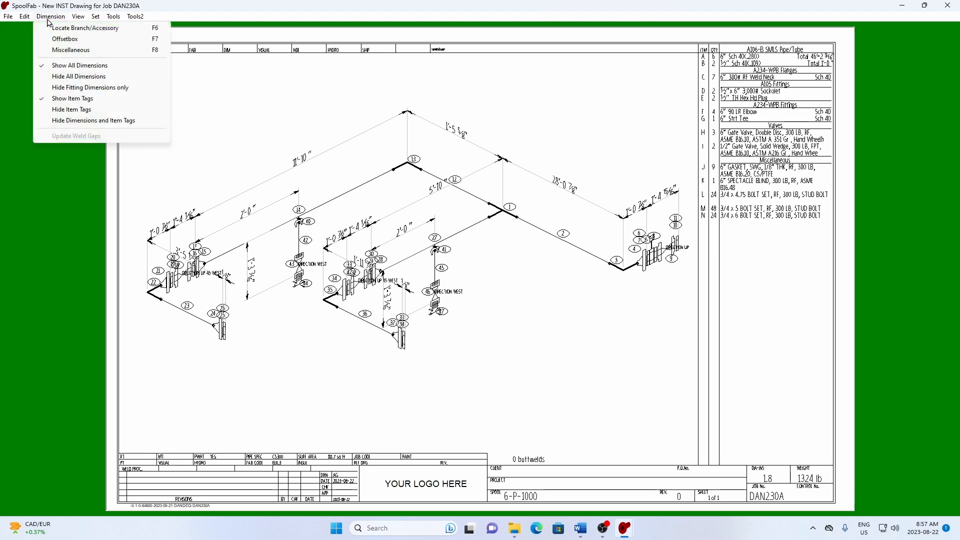
left_click(59, 88)
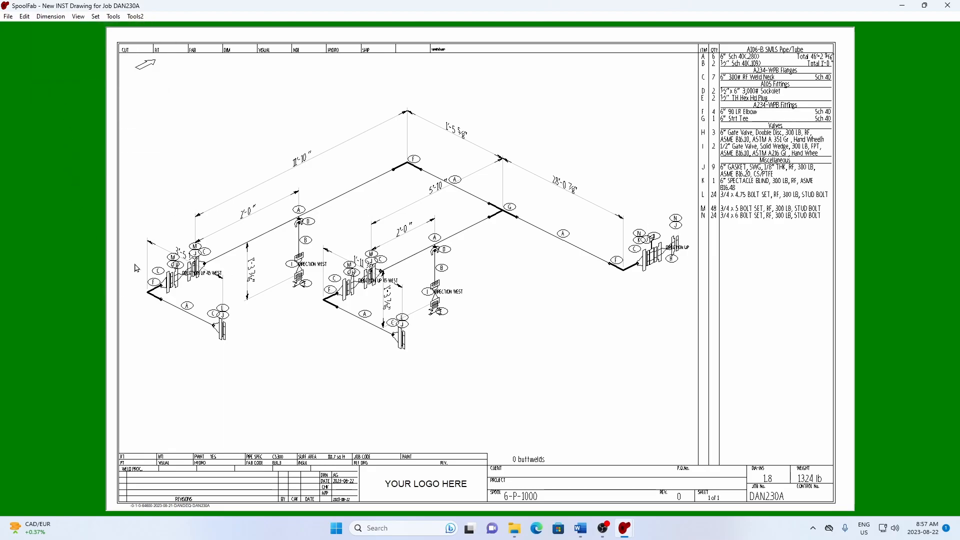
- Move the 3'-5 1/2" dimension below its pipe run and the 5'-10" dimension farther out from its branch
left_click(152, 246)
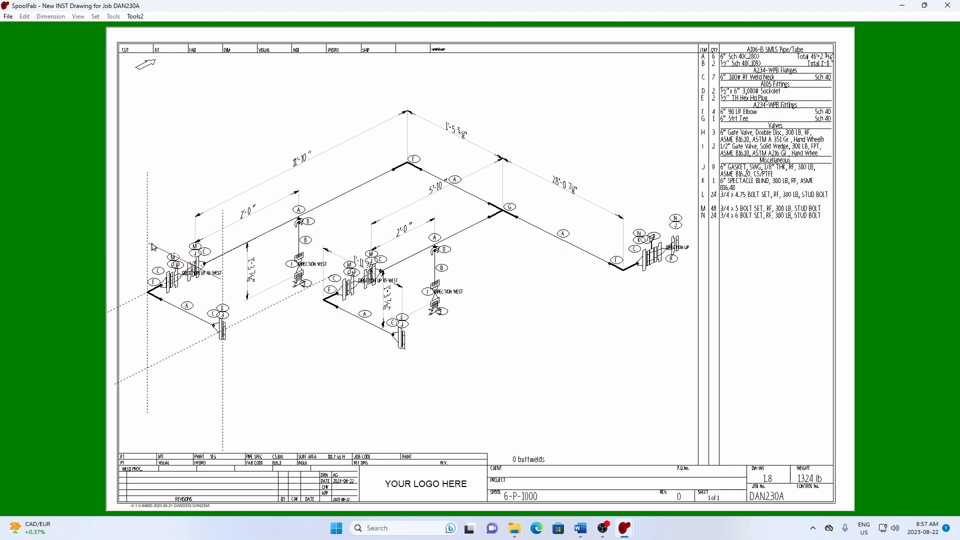
left_click(149, 335)
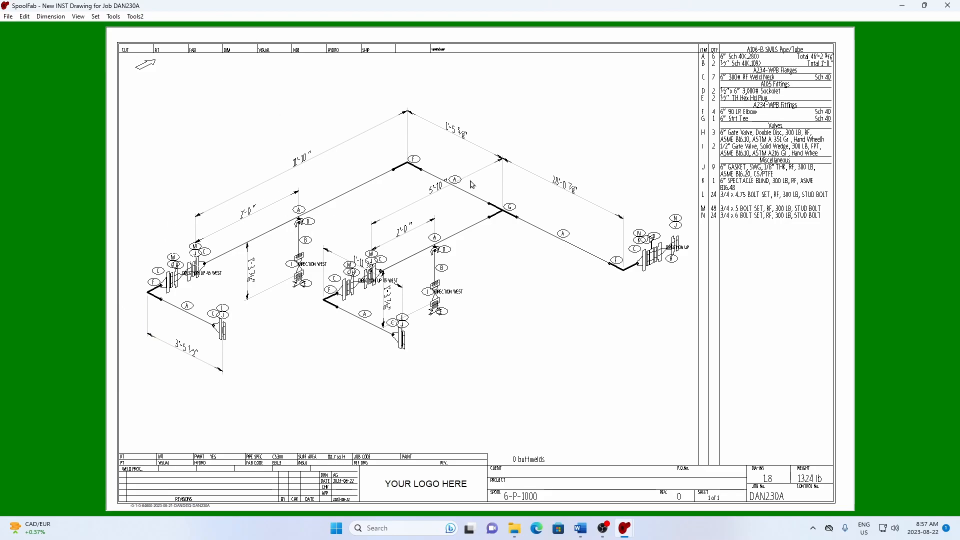
left_click(375, 226)
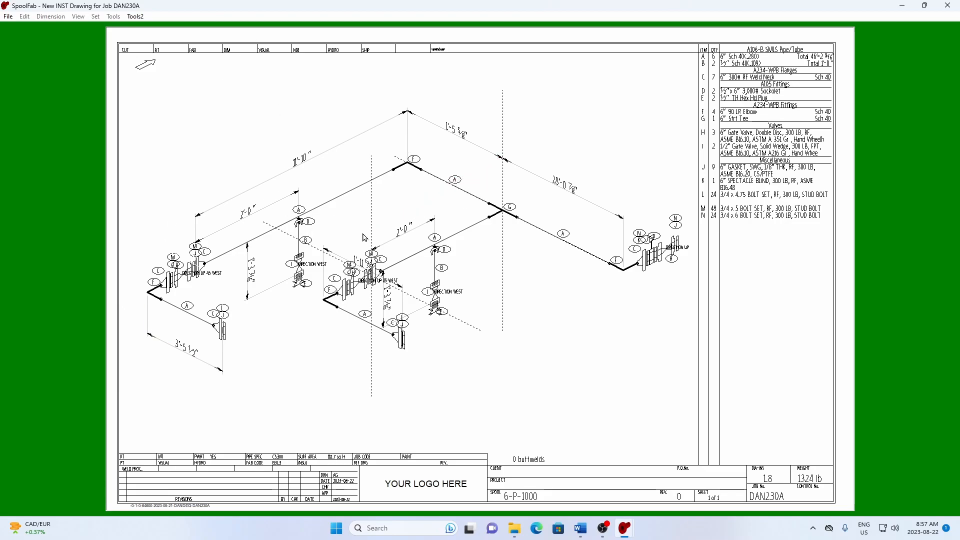
left_click(336, 253)
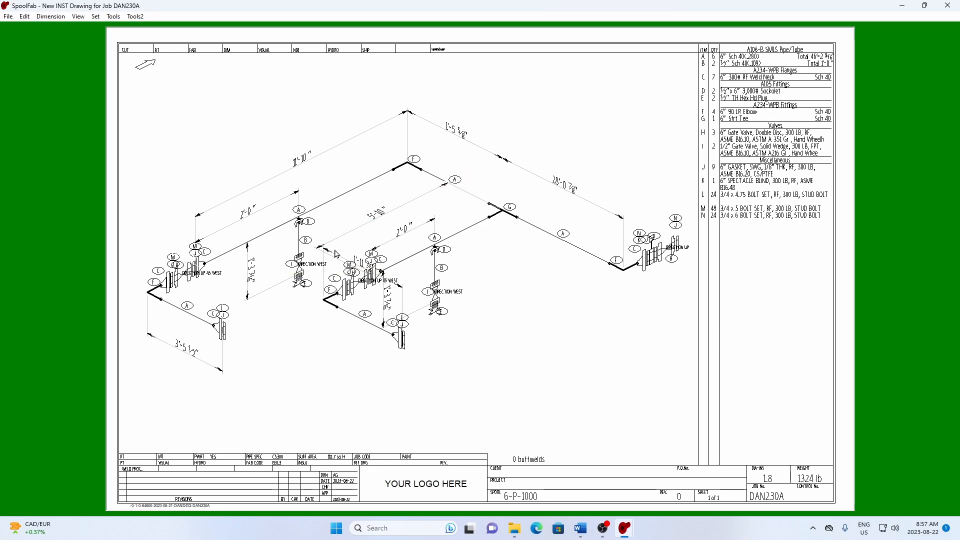
- Move the 2'-0" dimension beside the 5'-10" one farther out, and the 1'-11 3/8" dimension below its pipe run
left_click(427, 223)
left_click(406, 233)
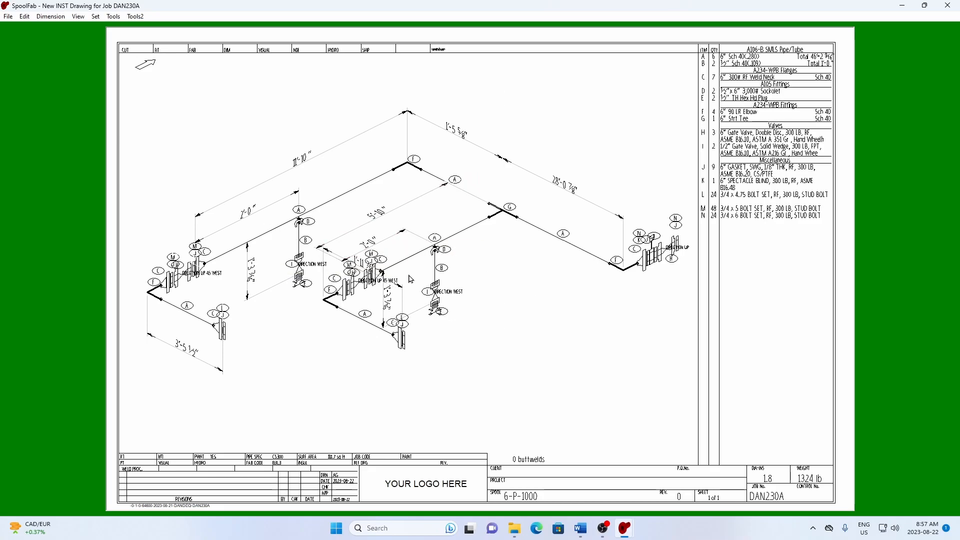
left_click(329, 254)
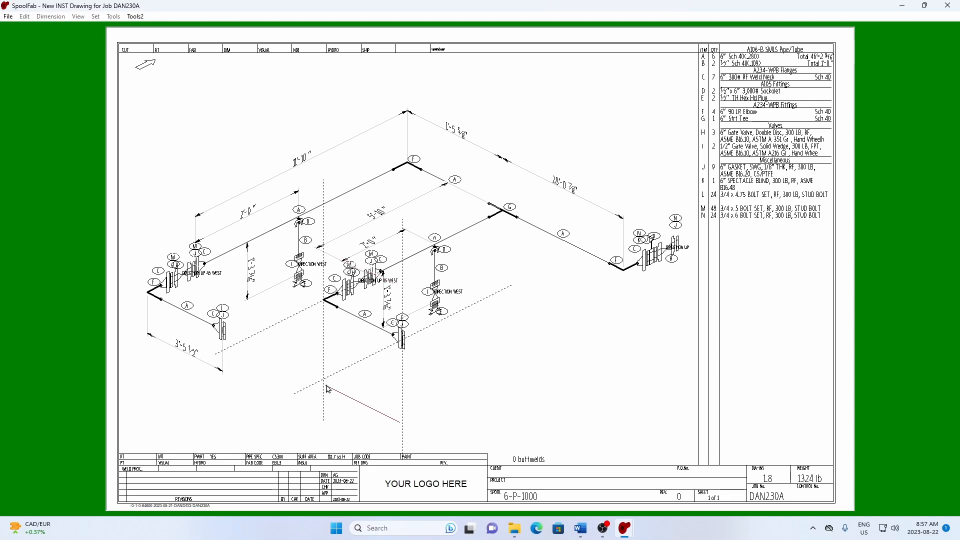
left_click(328, 343)
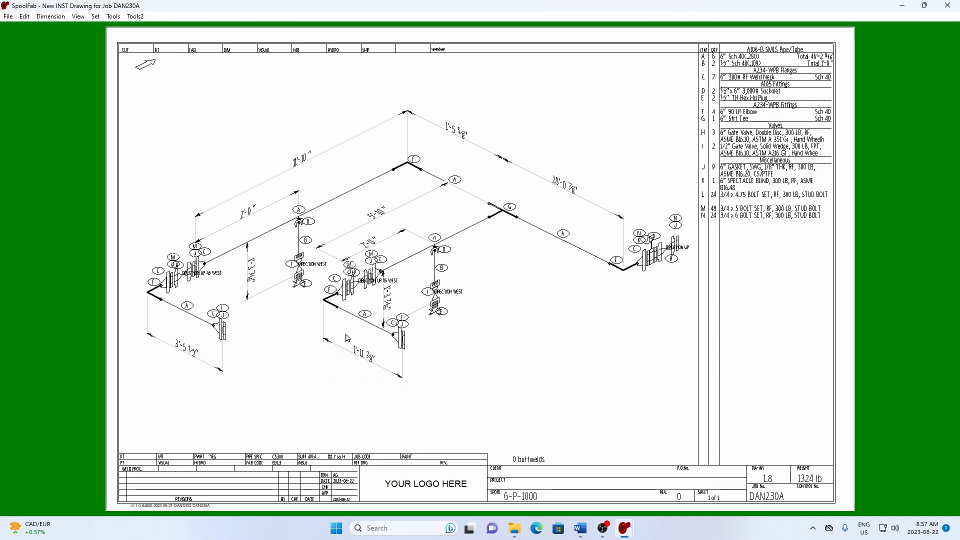
right_click(385, 273)
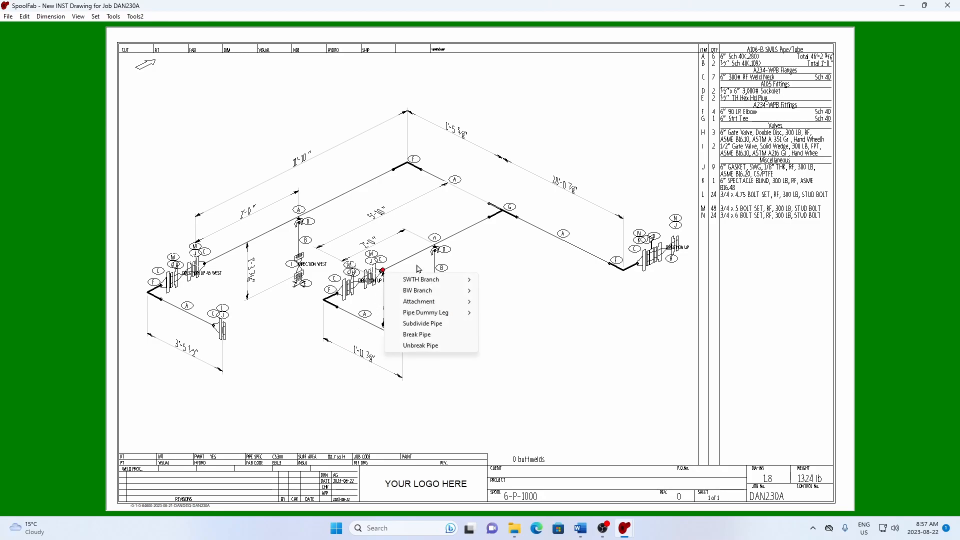
mouse_move(384, 299)
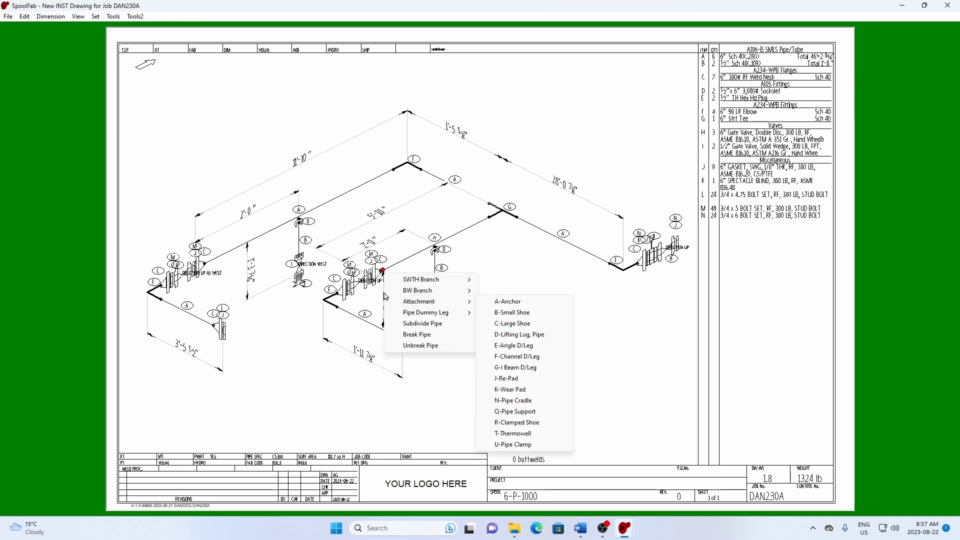
left_click(295, 426)
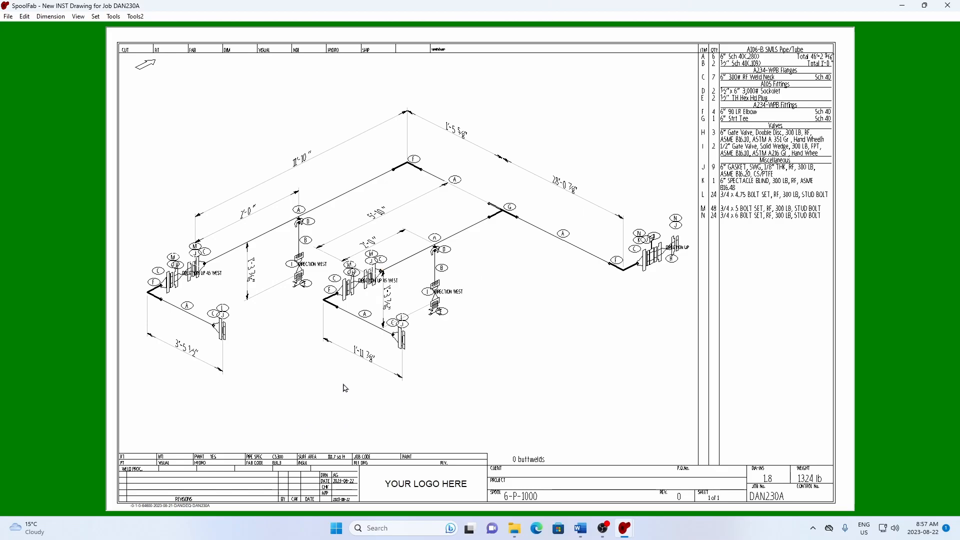
- Move the vertical dimension of the right-hand small branch to the open space on the branch's right side
left_click(382, 322)
left_click(478, 286)
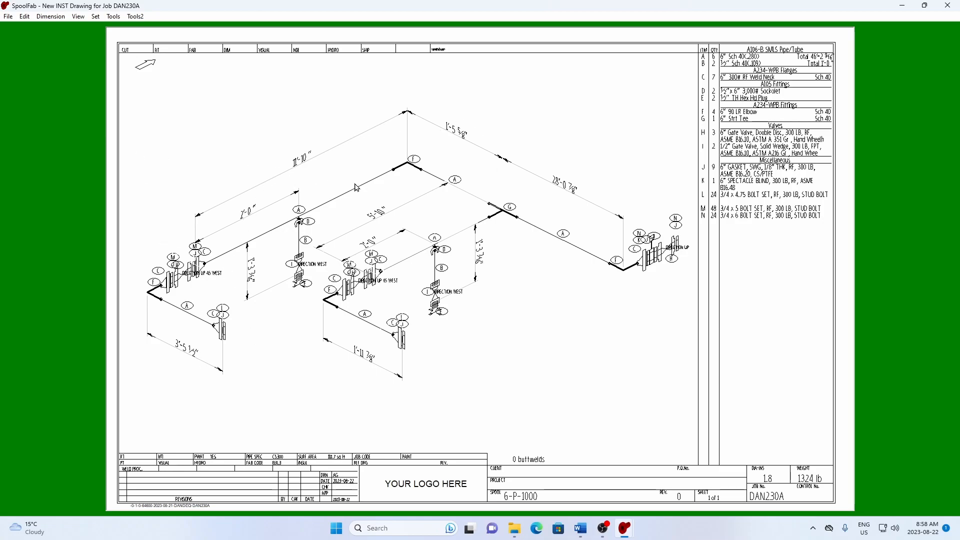
- Save the drawing under control number 000004 with spool number 6-P-1000
left_click(9, 17)
left_click(22, 60)
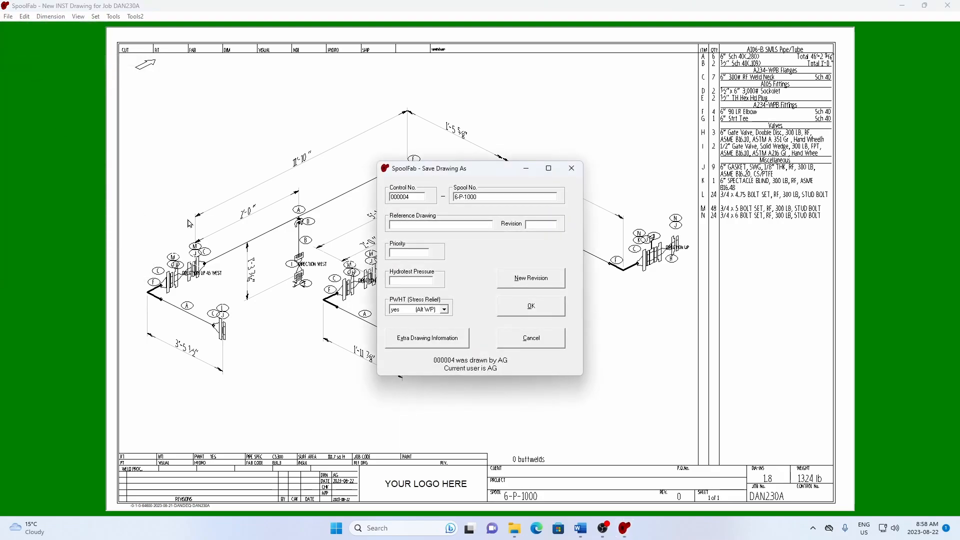
left_click(520, 303)
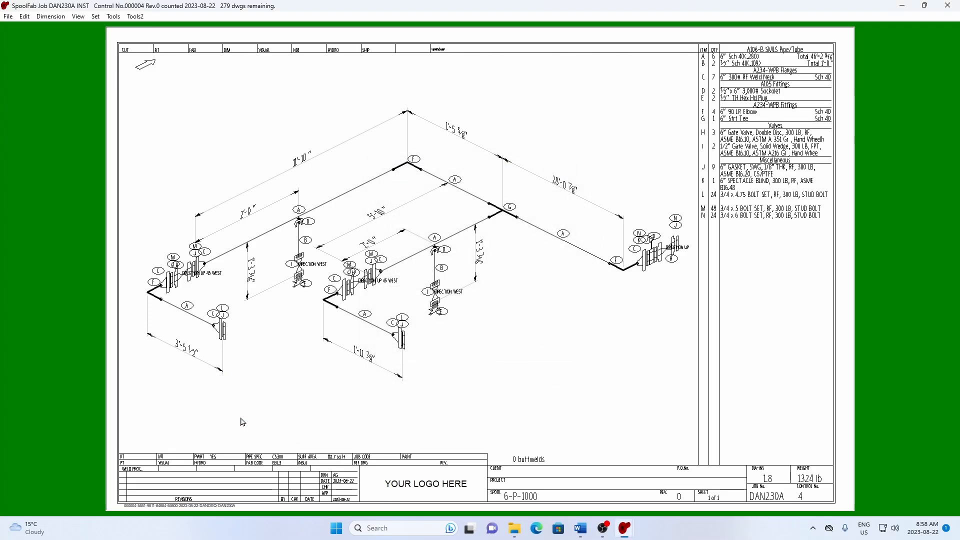
- Import the PCF file 6-P-1001.pcf as a new drawing
left_click(8, 16)
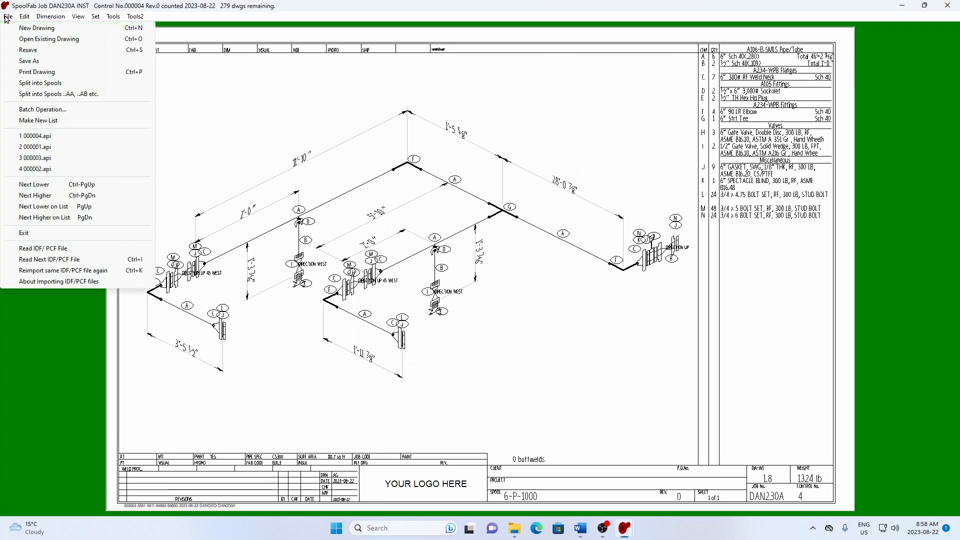
left_click(40, 248)
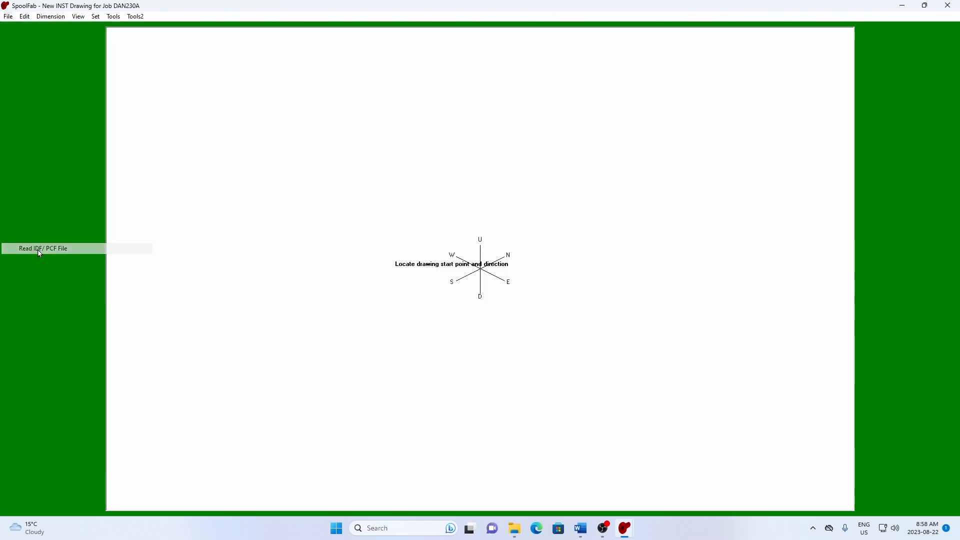
double_click(334, 178)
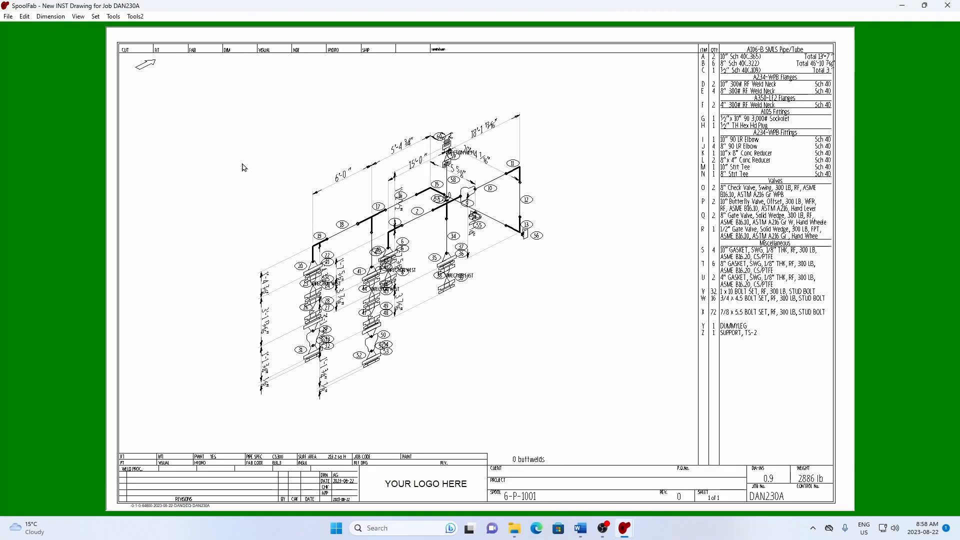
- Lengthen the crowded horizontal pipe runs as drawn, including pipes 14 and 18, and redisplay the drawing with the adjustments
key("Right")
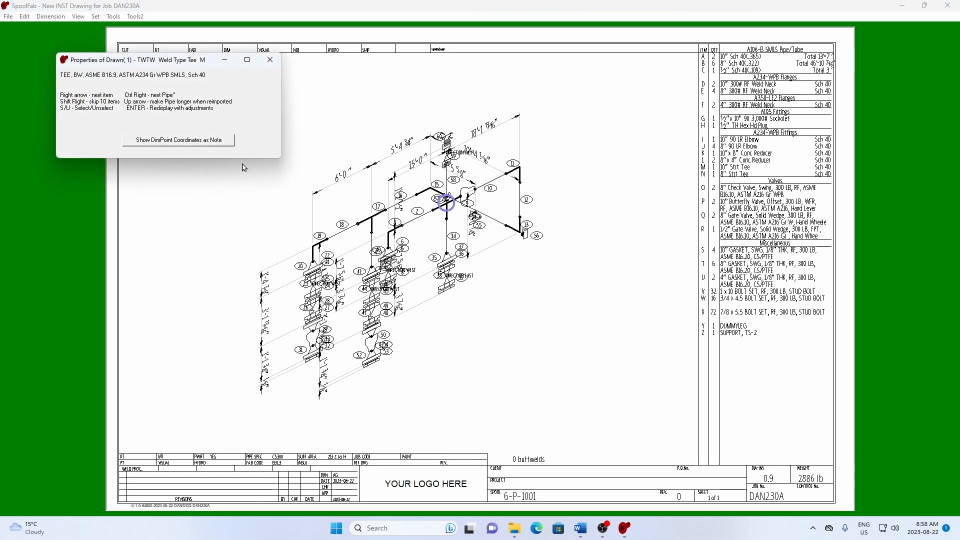
key("Right")
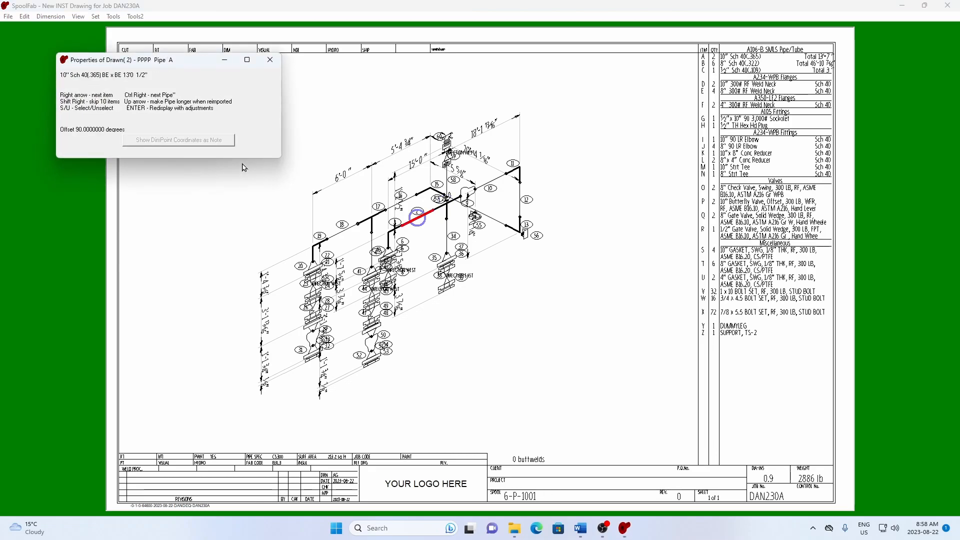
key("ctrl+Right")
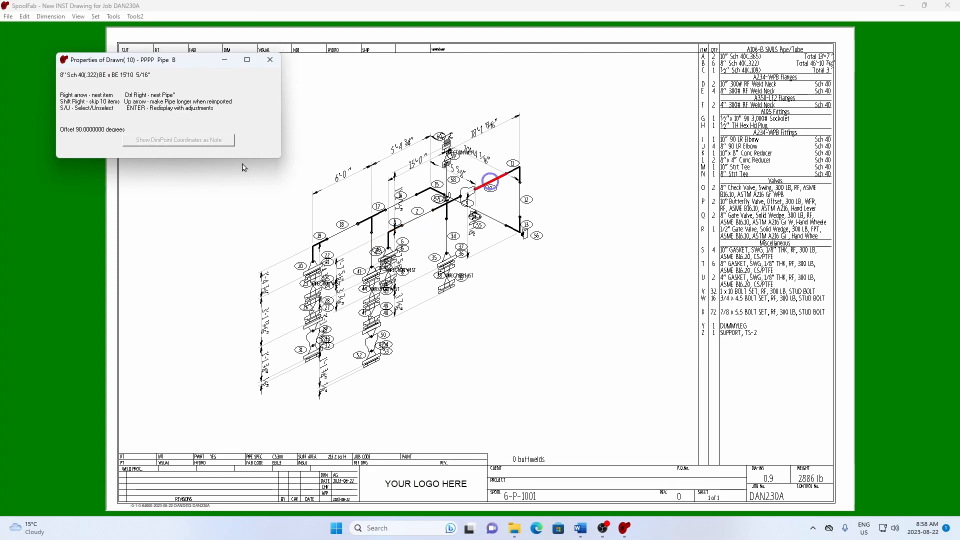
key("ctrl+Right")
key("ctrl+Right")
key("ctrl+Right")
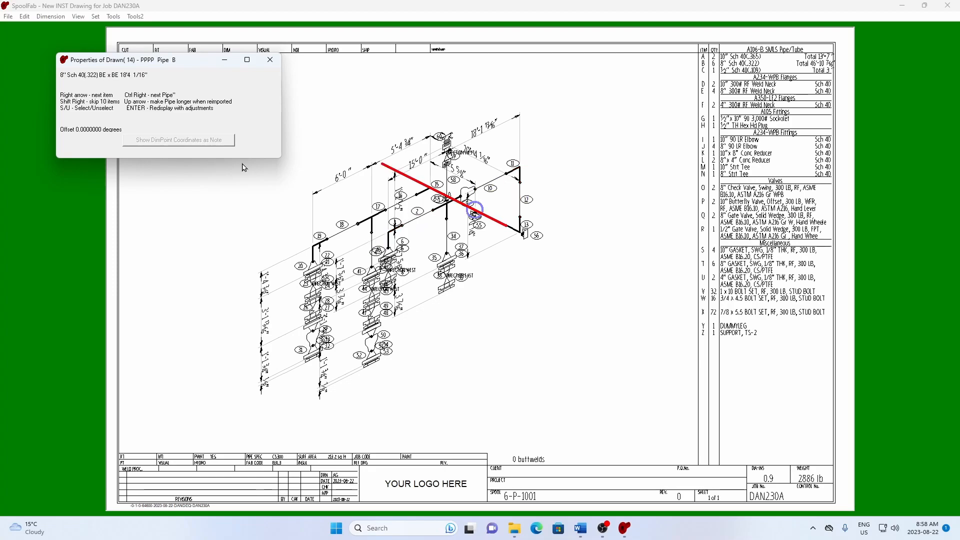
key("ctrl+Right")
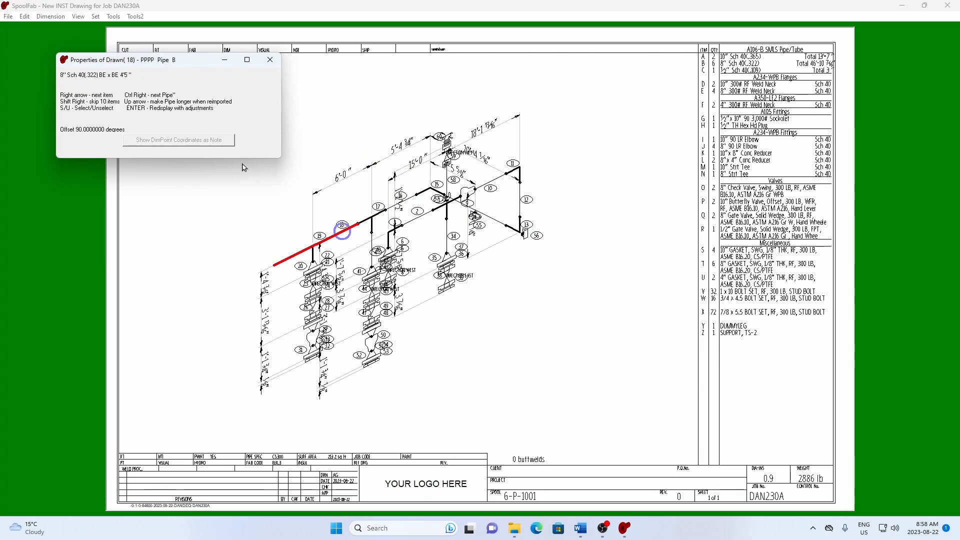
key("Return")
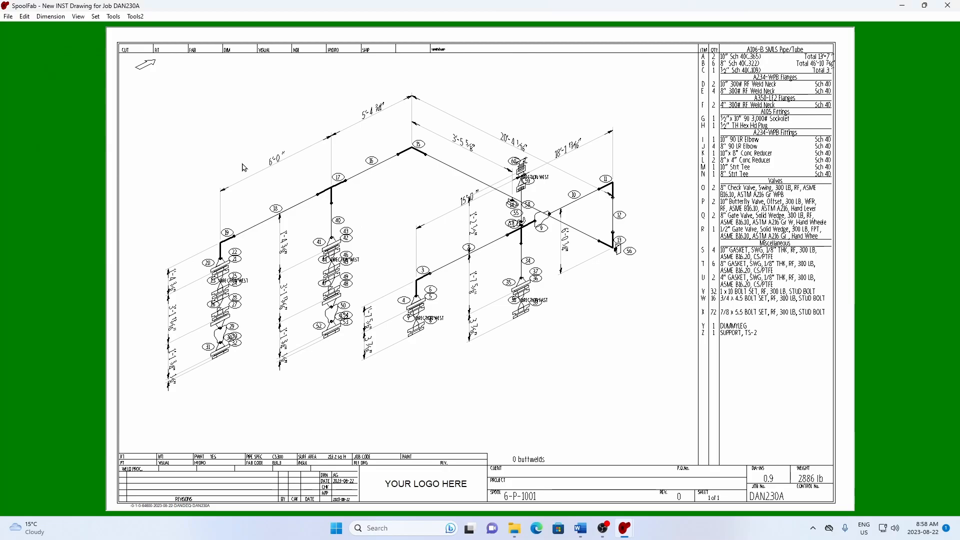
- Lengthen drawn pipe 10, the 8" run between the check valve and the far elbow
key("Right")
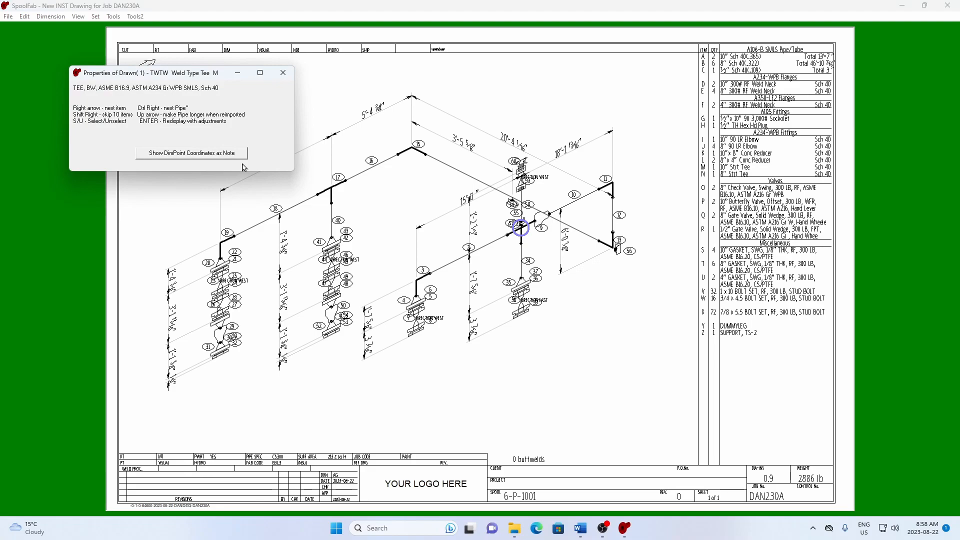
key("Right")
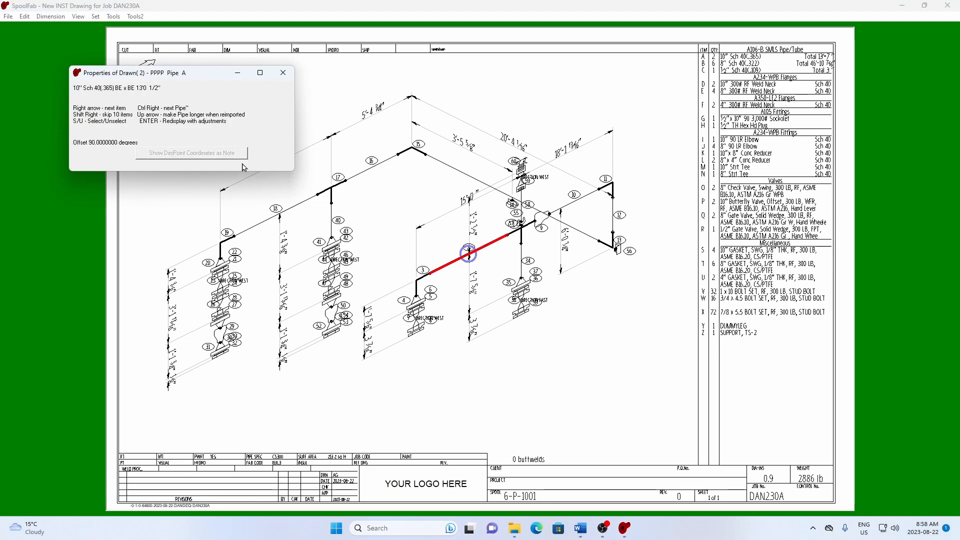
key("ctrl+Right")
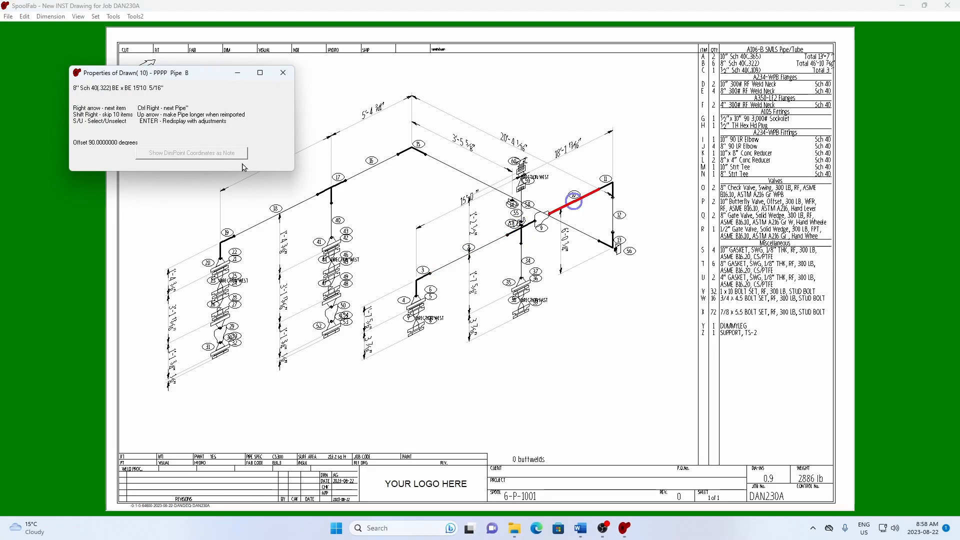
key("Up")
key("Up")
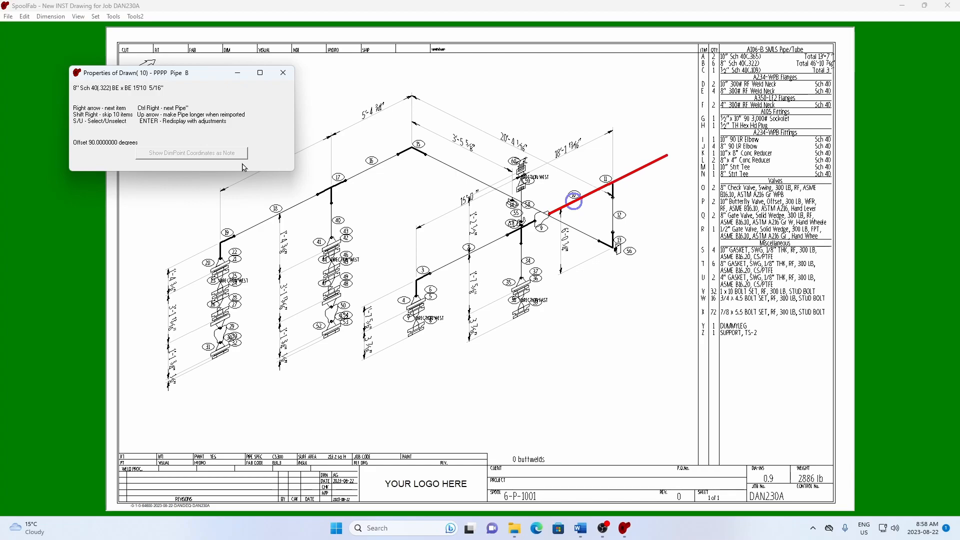
- Lengthen drawn pipe 14, the long 8" run that crosses pipe 10, and redisplay the drawing with the adjustments
key("ctrl+Right")
key("ctrl+Right")
key("Up")
key("Up")
key("Up")
key("Up")
key("Up")
key("Up")
key("Up")
key("Up")
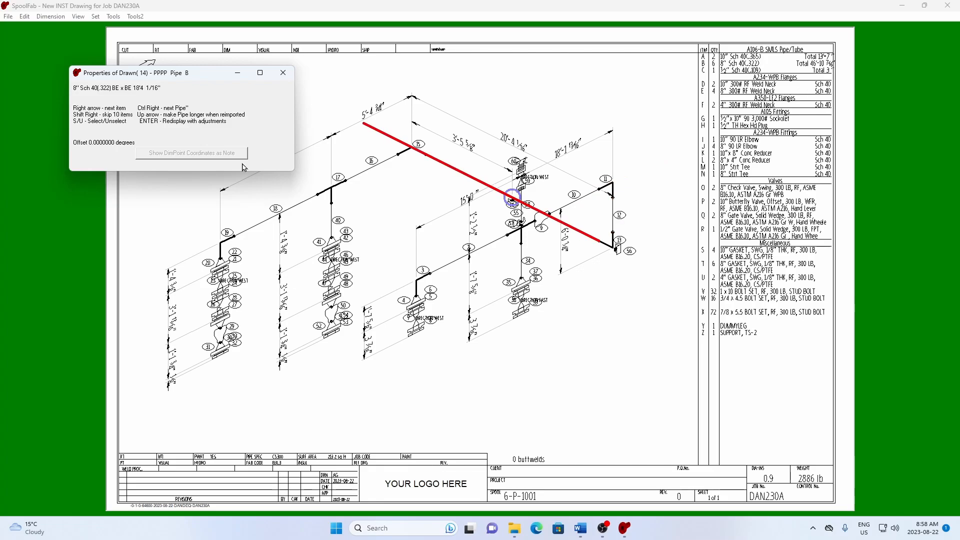
key("Return")
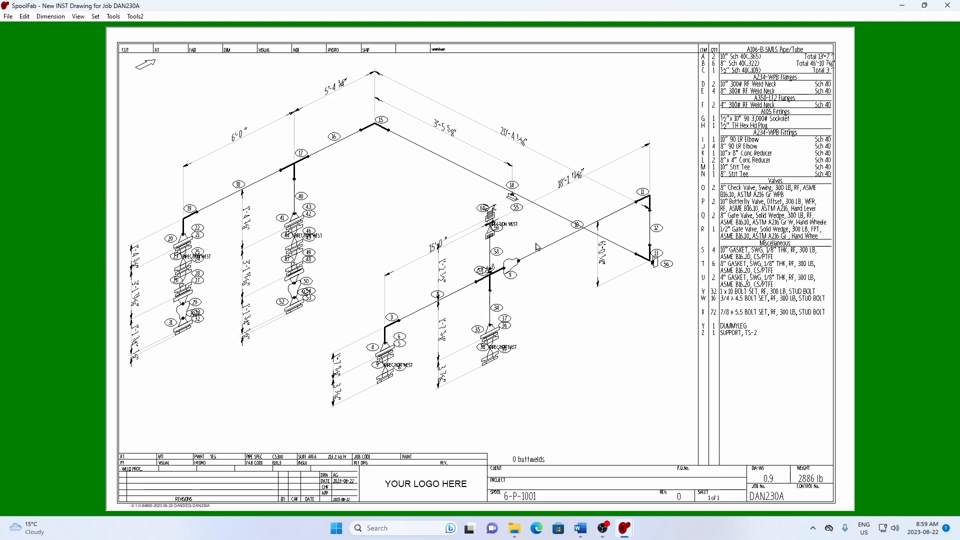
- Move the 18'-1 13/16" and 15'-0" dimensions to the open space below their pipe runs
left_click(649, 147)
left_click(651, 313)
left_click(388, 275)
left_click(384, 437)
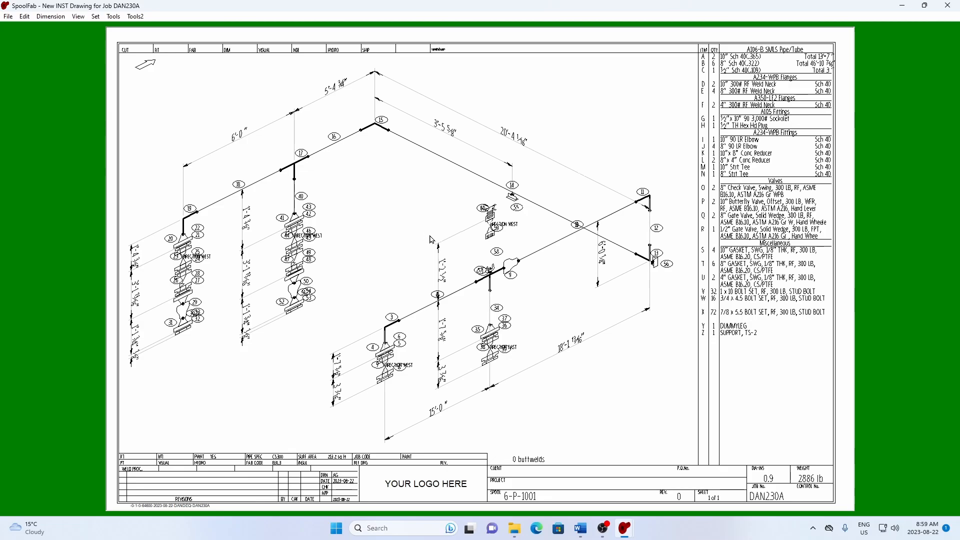
key("Escape")
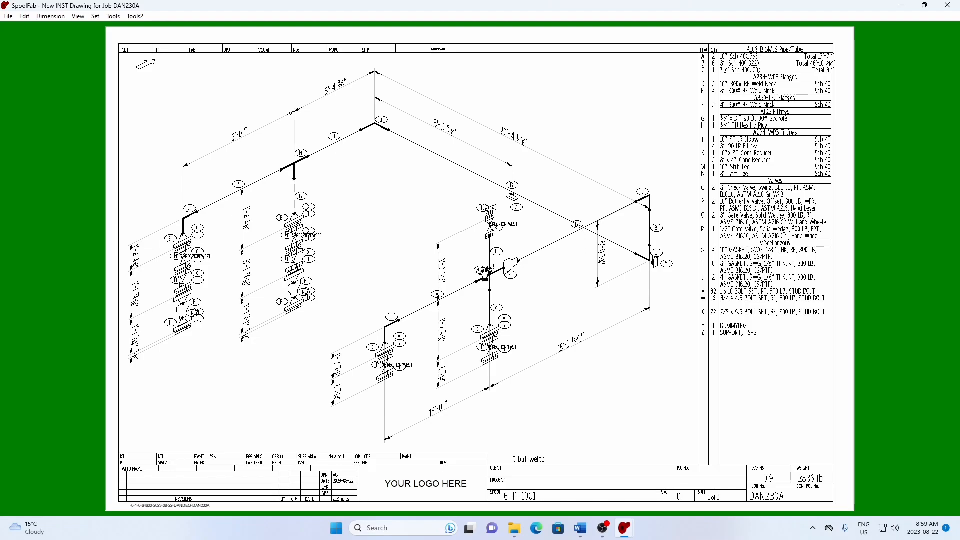
- Move the item B balloon away from the pipe crossing and break the long 8" pipe where the two runs cross
left_click_drag(579, 231, 553, 240)
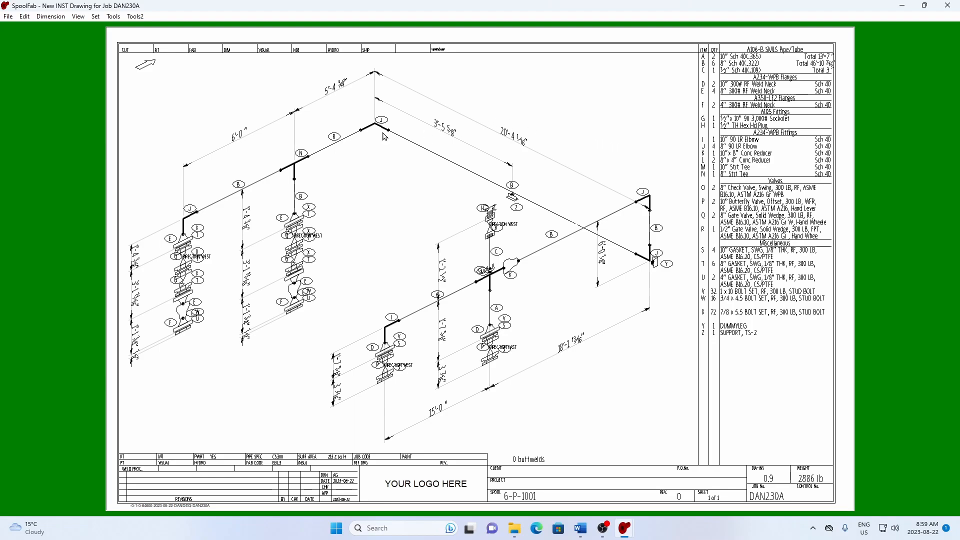
right_click(570, 221)
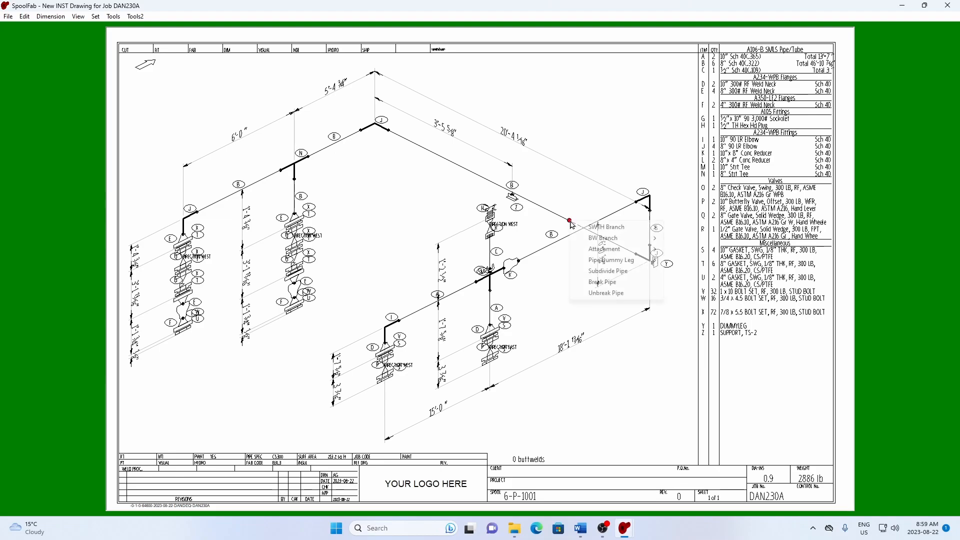
left_click(592, 283)
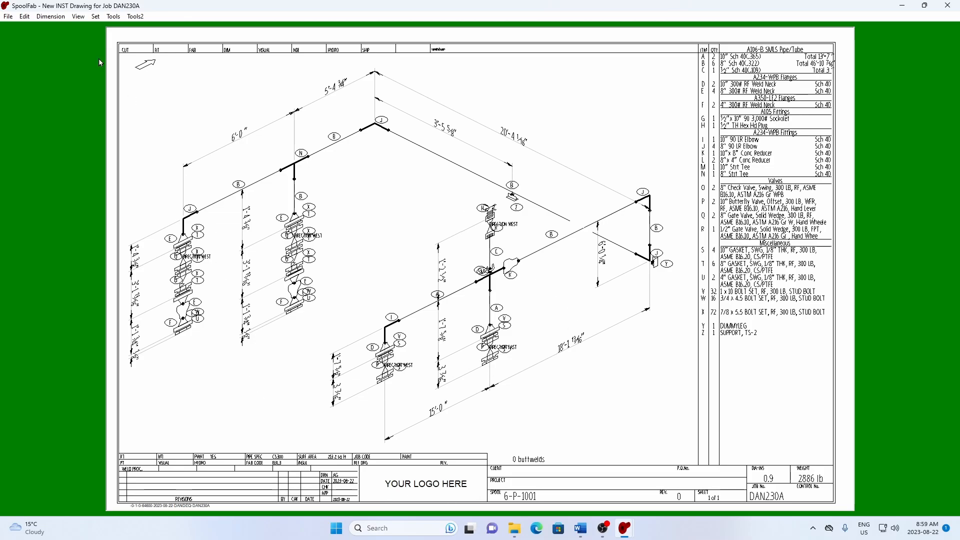
- Save the drawing under control number 000005 with spool number 6-P-1001
left_click(8, 16)
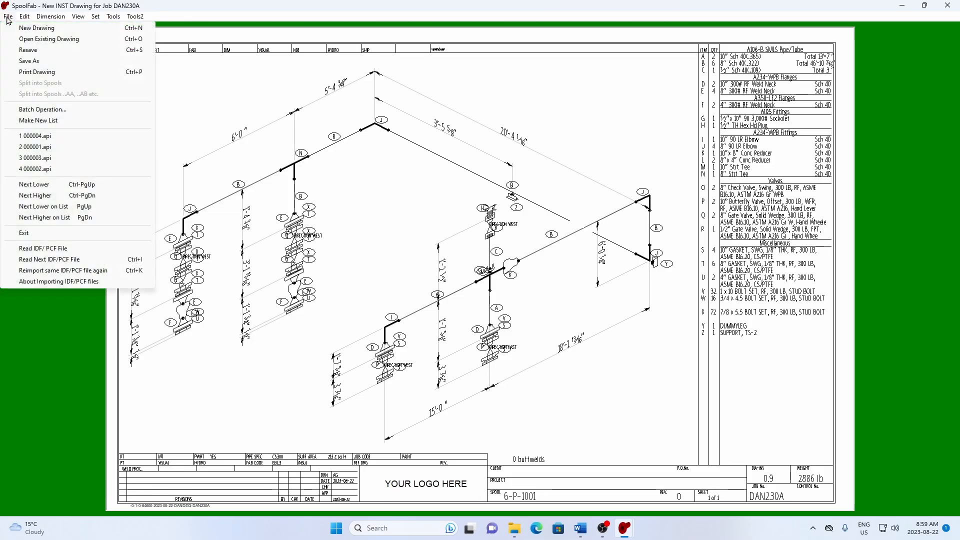
left_click(18, 62)
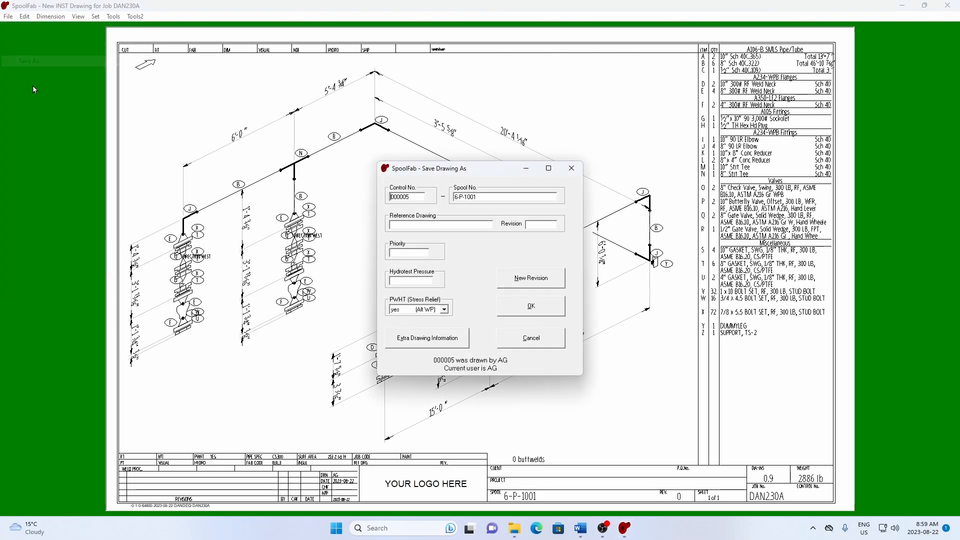
left_click(518, 314)
left_click(512, 306)
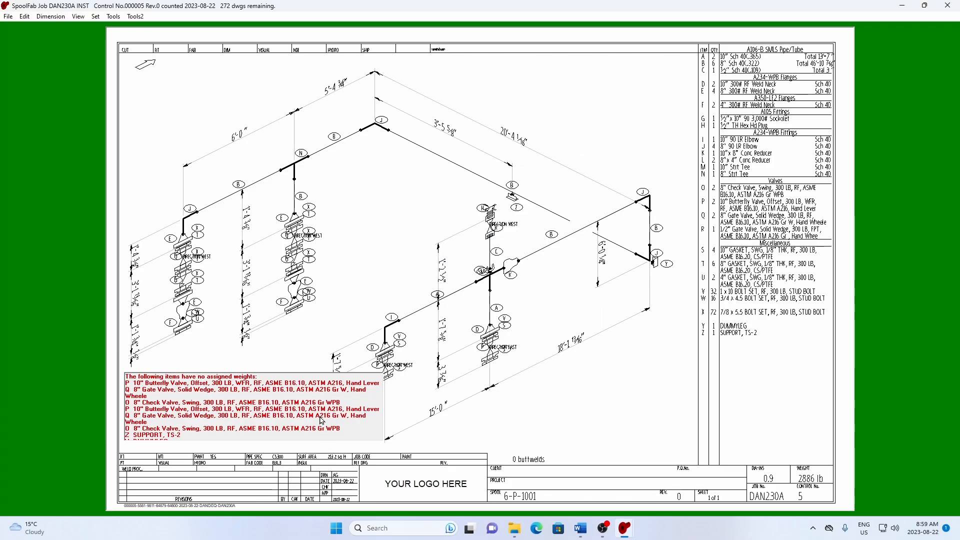
- Import the PCF file 6-P-1002.pcf as a new drawing
left_click(8, 16)
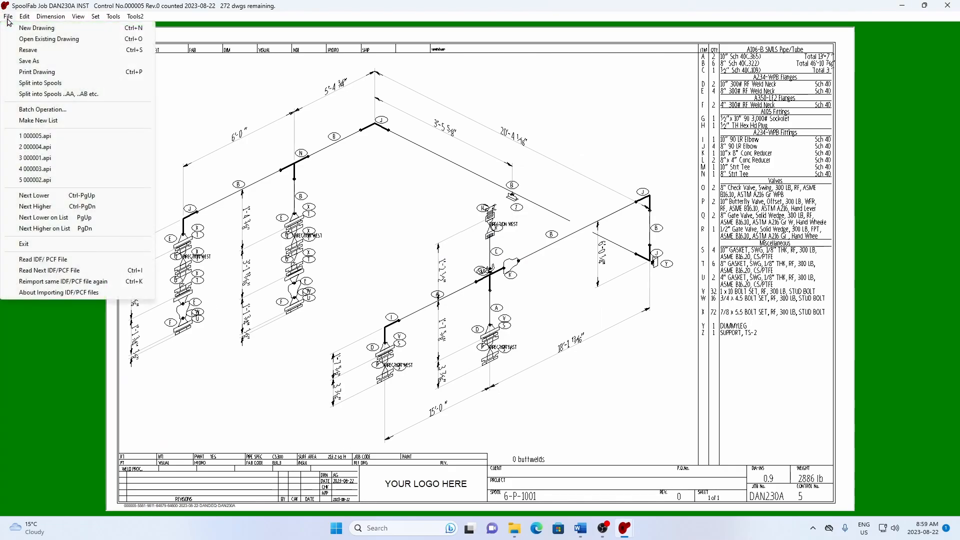
left_click(25, 264)
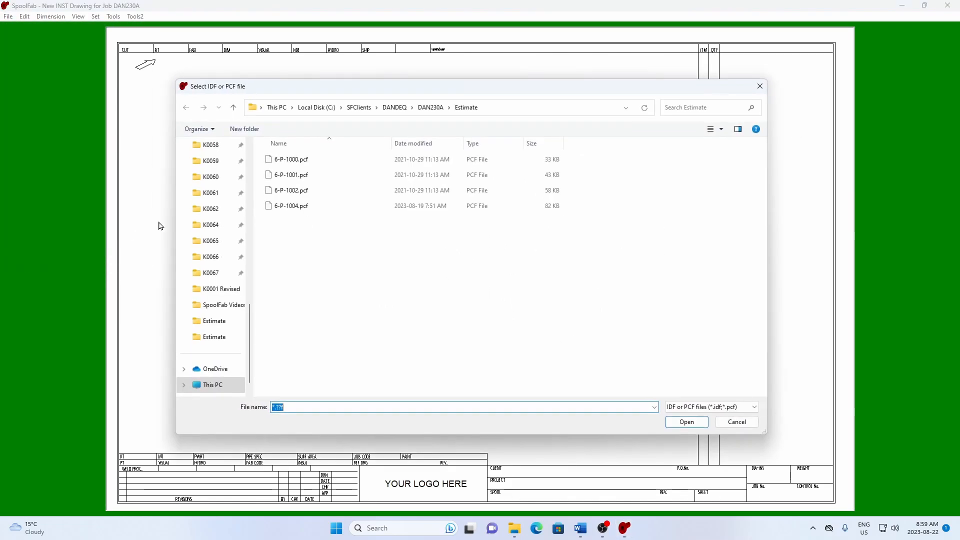
double_click(291, 191)
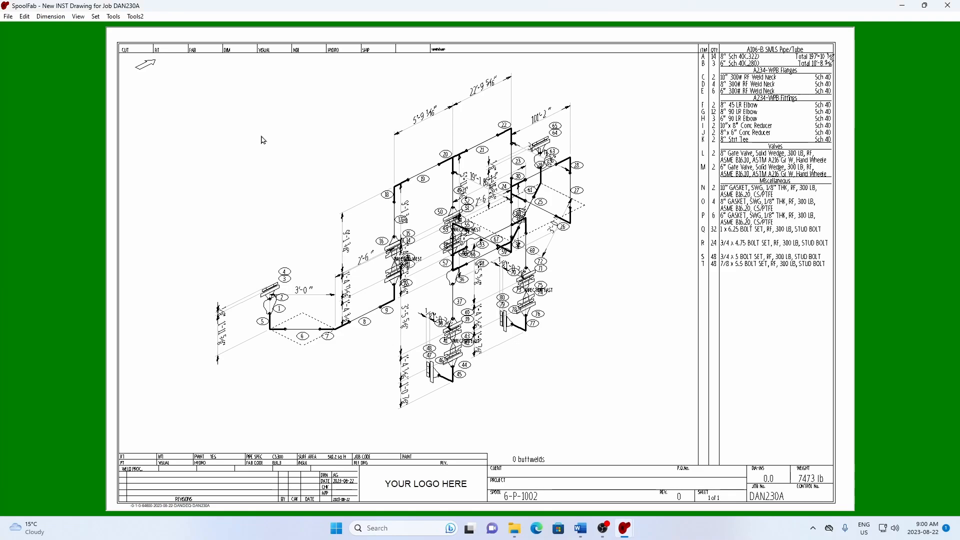
- Lengthen drawn pipes 19 and 21, the two upper horizontal runs on either side of the tee
key("Right")
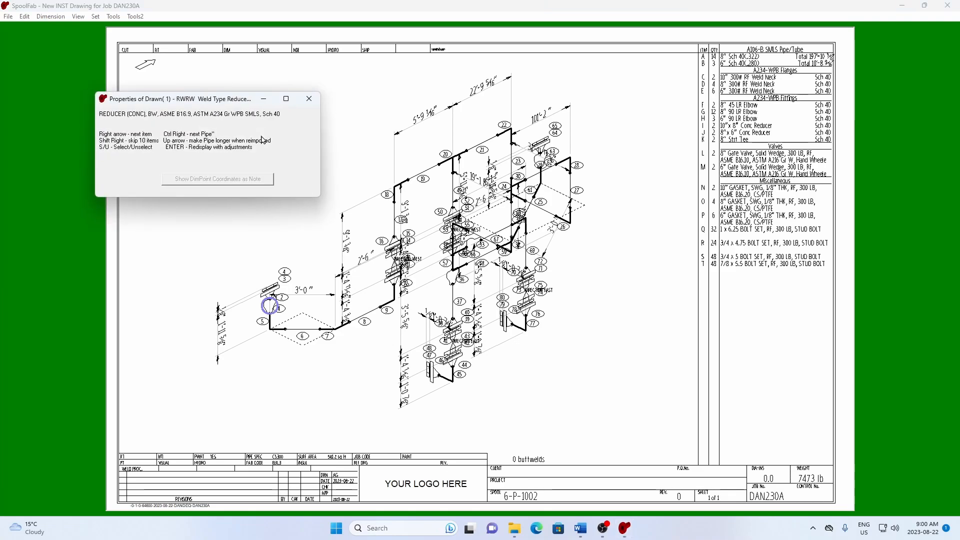
key("Right")
key("Right")
key("Right")
key("Right")
key("Right")
key("Right")
key("Right")
key("Right")
key("Right")
key("Right")
key("Right")
key("Right")
key("Right")
key("Right")
key("Right")
key("Right")
key("Right")
key("Right")
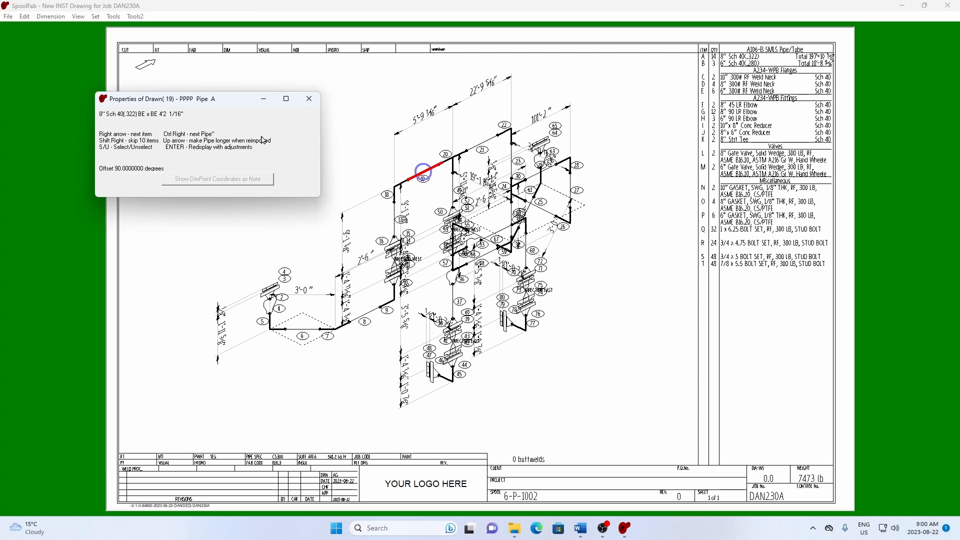
key("Right")
key("Right")
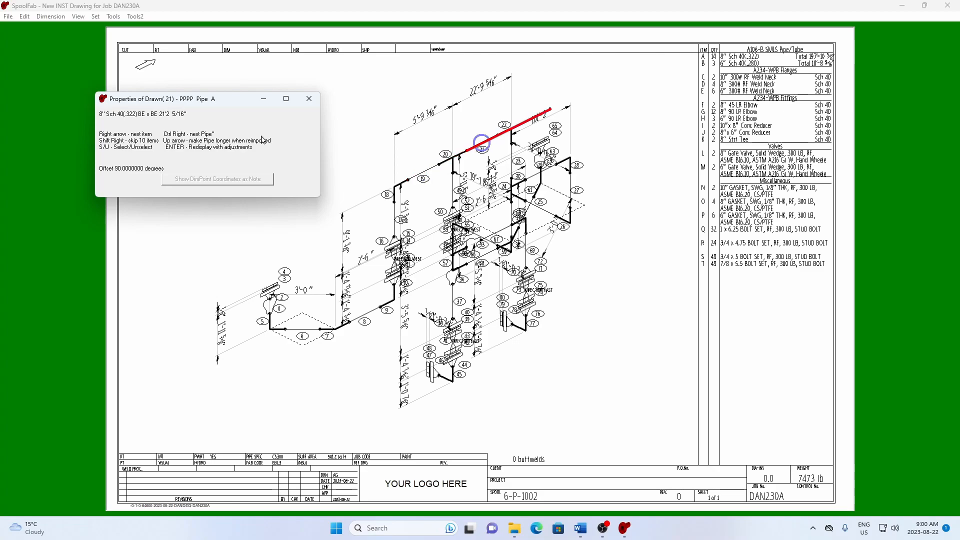
- Lengthen drawn pipes 25 and 33 and redisplay the drawing with the adjustments
key("Right")
key("Right")
key("Right")
key("Right")
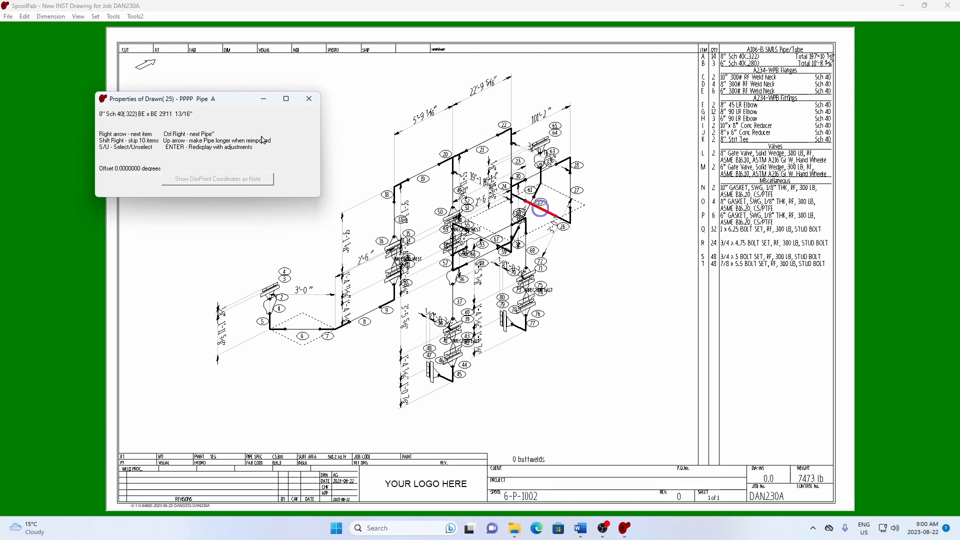
key("Right")
key("Right")
key("Right")
key("Right")
key("Right")
key("Right")
key("Right")
key("Right")
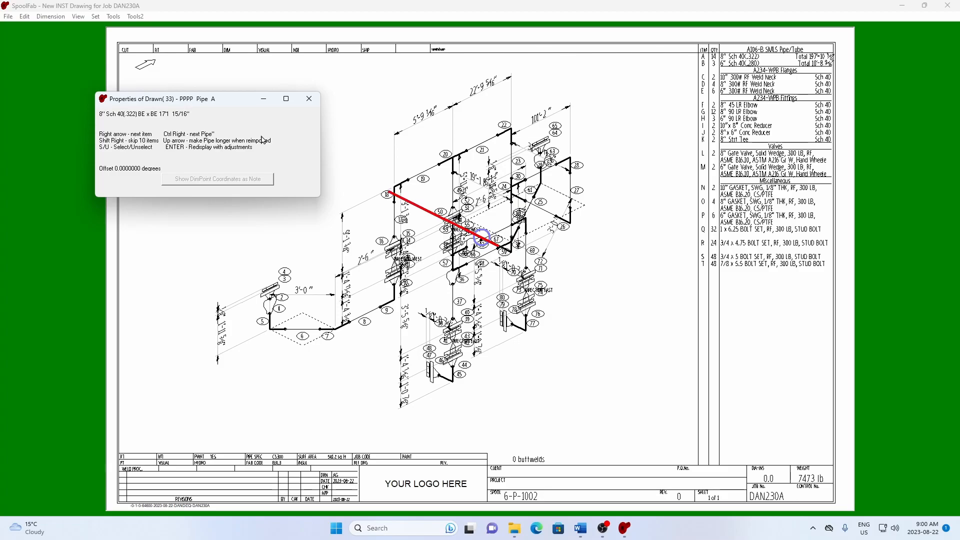
key("Return")
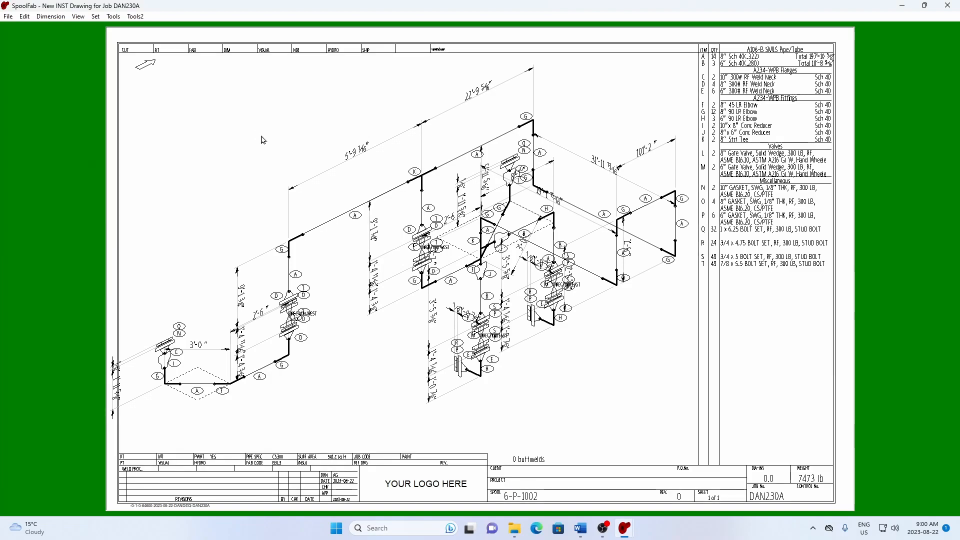
- Lengthen drawn pipe 21, the upper run between the tee and the corner elbow
key("Right")
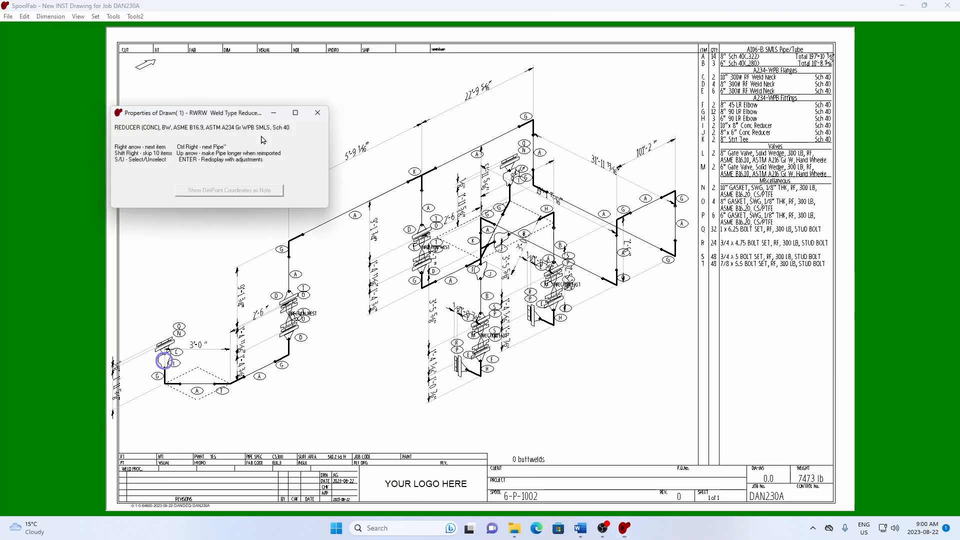
key("ctrl+Right")
key("ctrl+Right")
key("ctrl+Right")
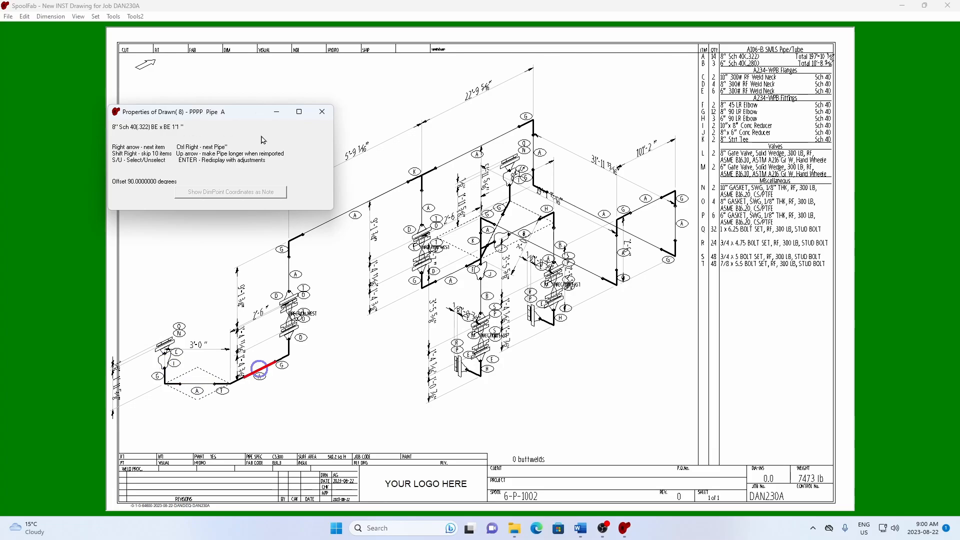
key("ctrl+Right")
key("ctrl+Right")
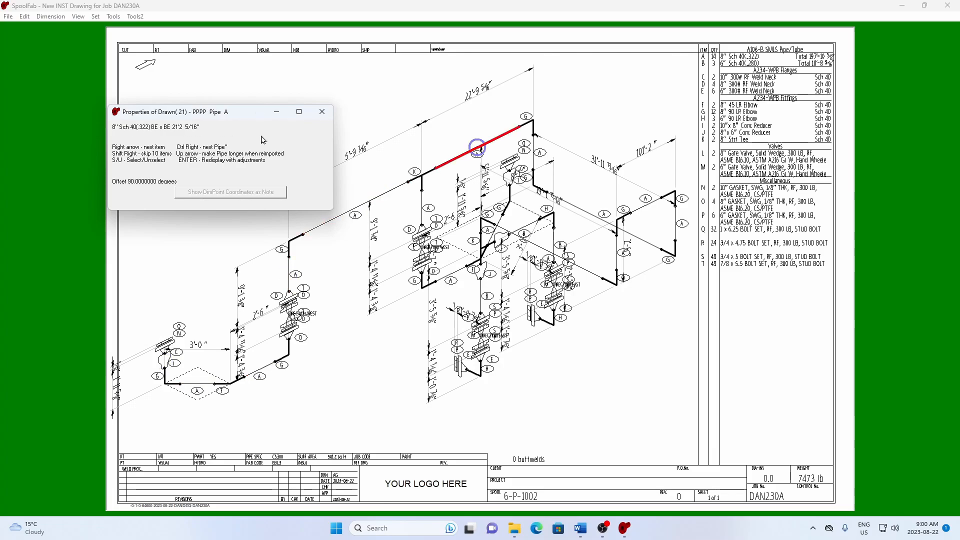
key("ctrl+Left")
key("Up")
- Lengthen drawn pipe 25, the long run from the lower corner elbow, and redisplay the drawing with the adjustments
key("ctrl+Right")
key("ctrl+Right")
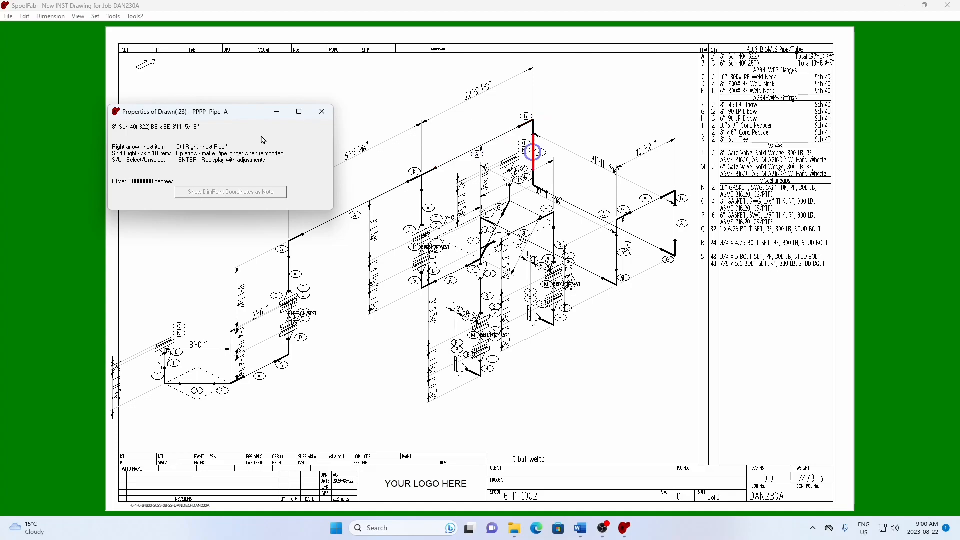
key("Up")
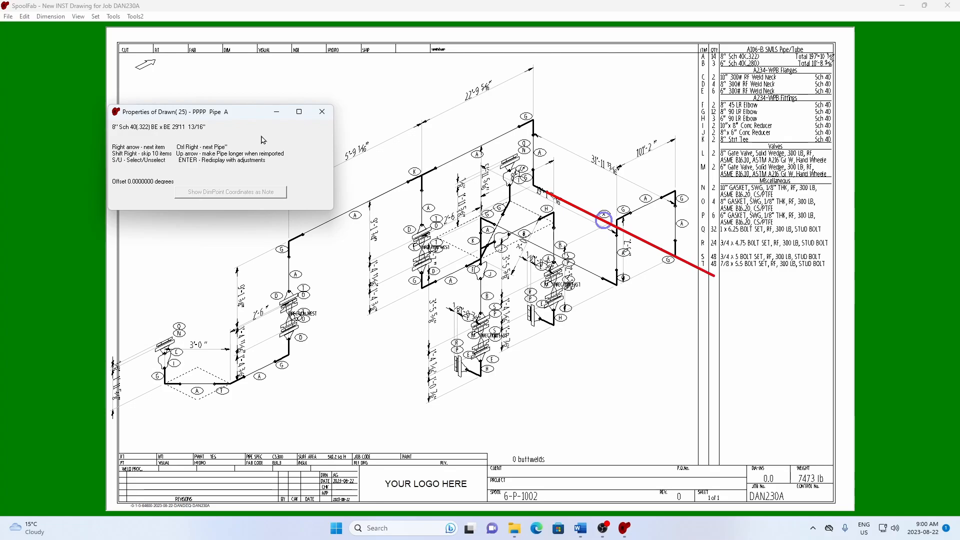
key("Up")
key("Return")
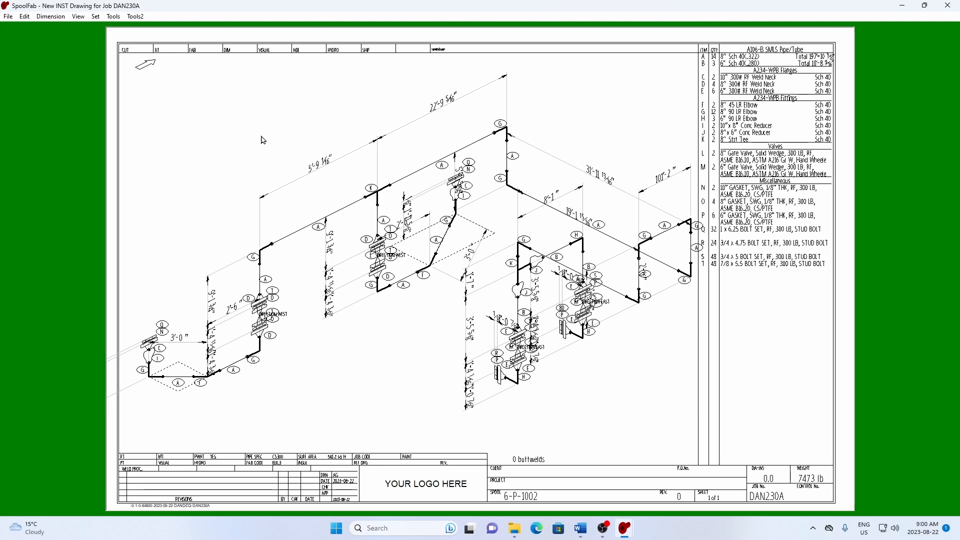
- Lengthen drawn pipes 17 and 23, the vertical runs at opposite ends of the upper header
key("Right")
key("ctrl+Right")
key("ctrl+Right")
key("ctrl+Right")
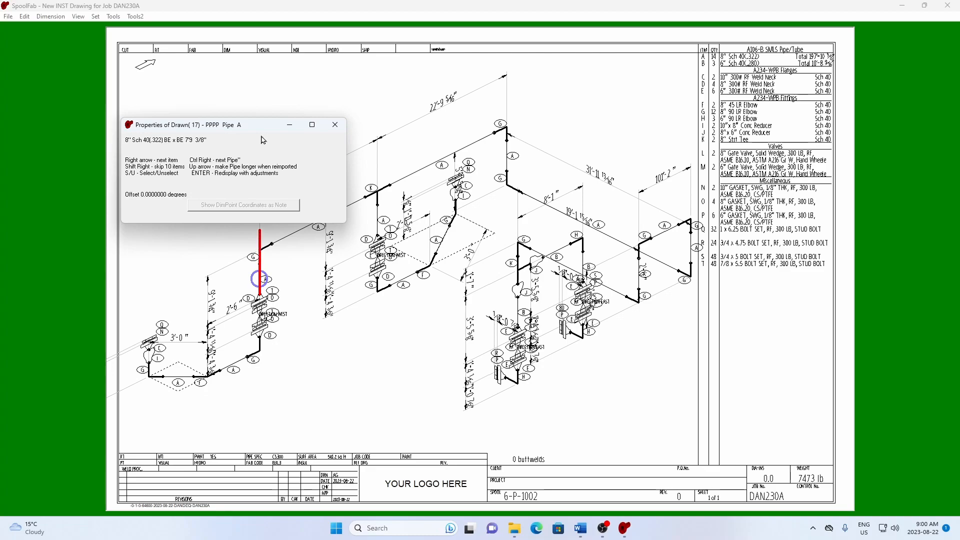
key("ctrl+Right")
key("ctrl+Right")
key("ctrl+Right")
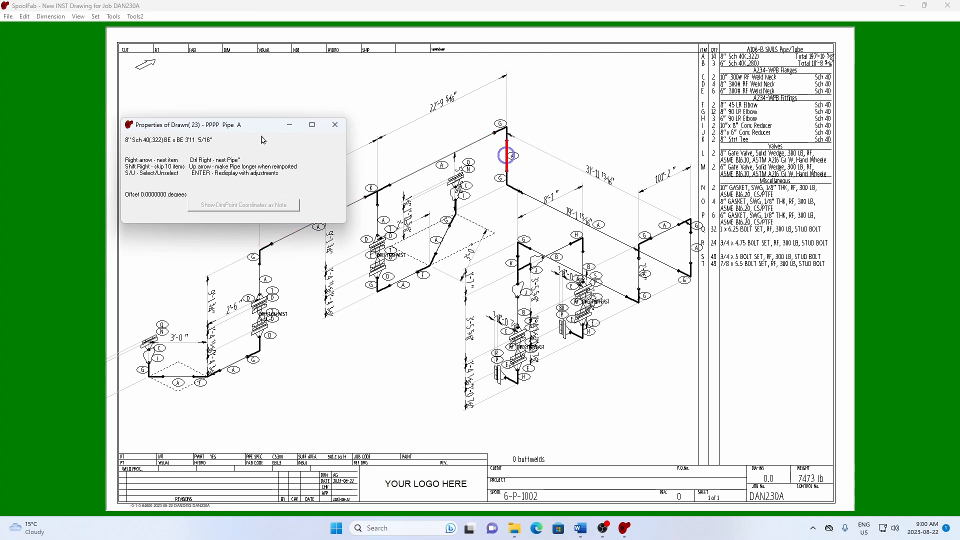
key("ctrl+Right")
key("ctrl+Left")
key("ctrl+Right")
- Lengthen drawn pipe 29, the short-drawn run at the far end, and redisplay the drawing with the adjustments
key("ctrl+Right")
key("ctrl+Right")
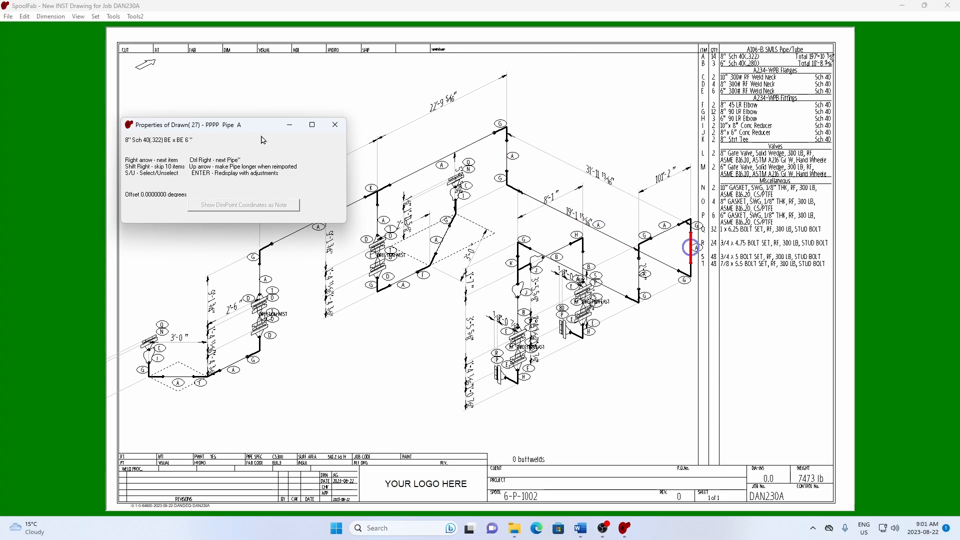
key("Up")
key("Up")
key("Up")
key("Up")
key("Up")
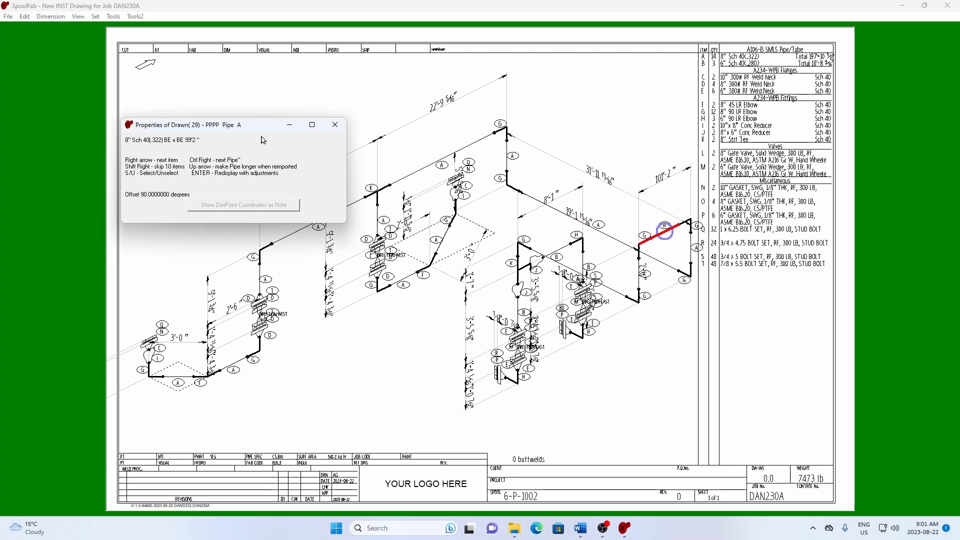
key("Up")
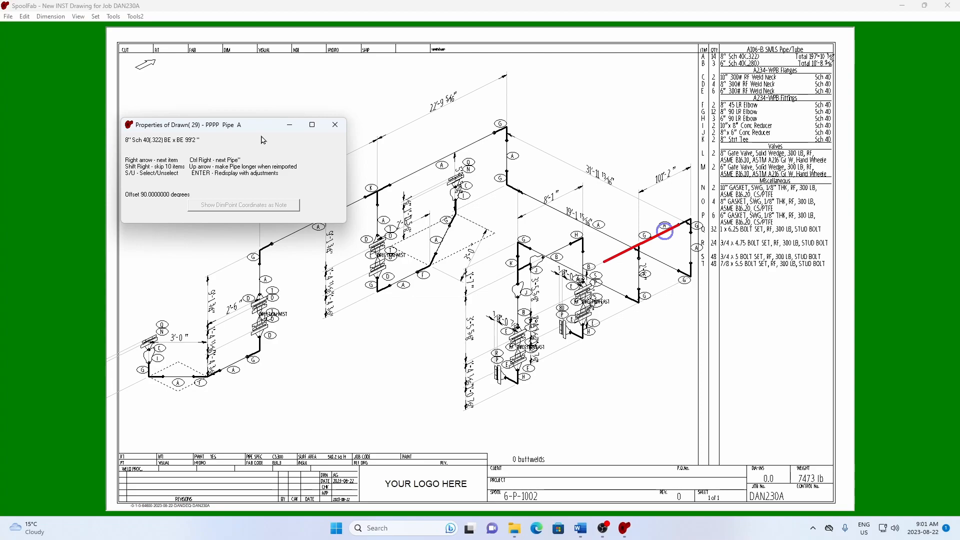
key("ctrl+Right")
key("ctrl+Right")
key("ctrl+Right")
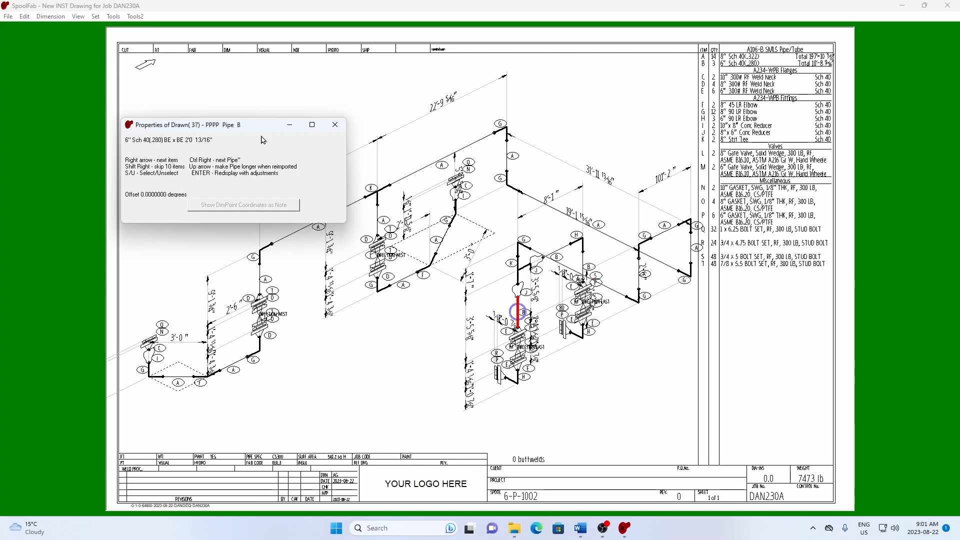
key("Return")
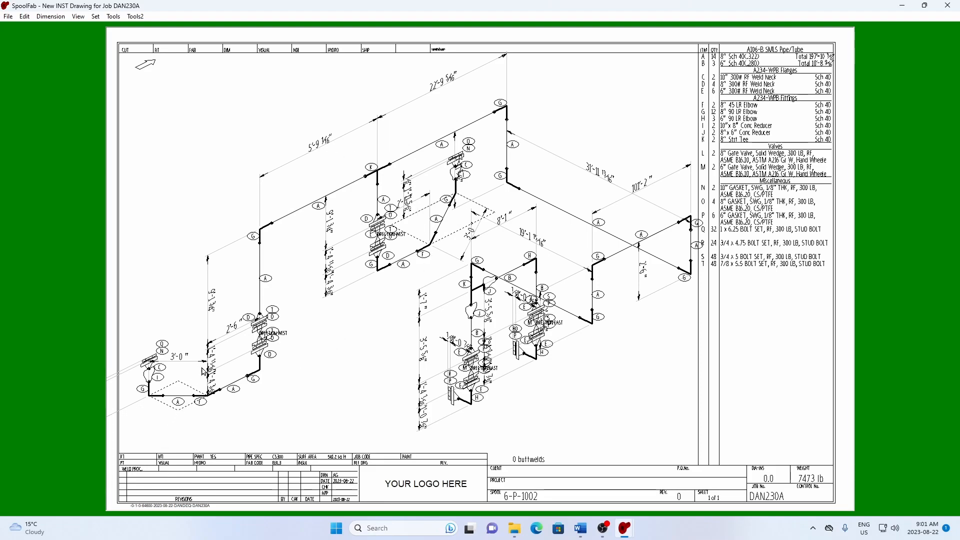
- Relocate the 3'-0" dimension of the lower horizontal offset pipe to below the pipe
left_click(149, 381)
left_click(206, 385)
left_click(205, 429)
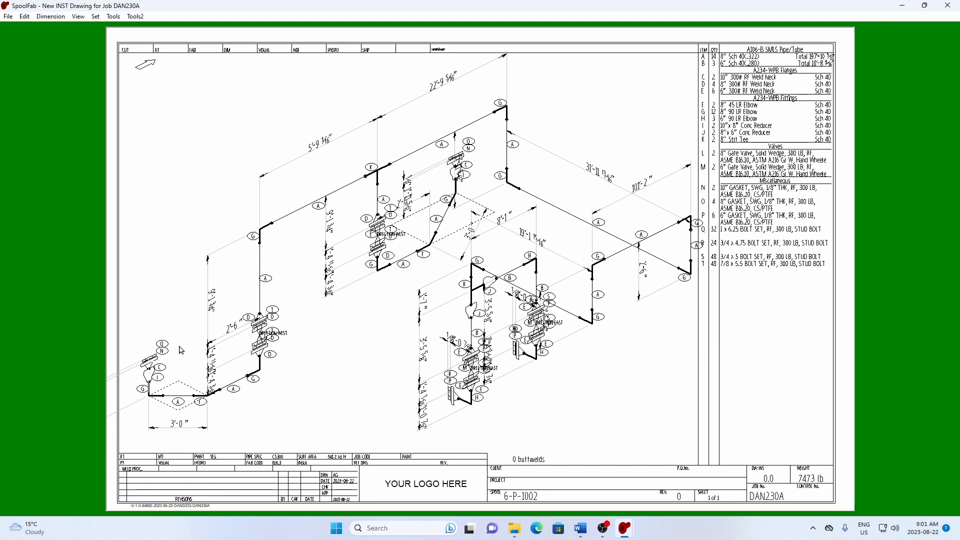
- Select the whole isometric and shift it right to bring the off-sheet vertical dimension inside the border
left_click(206, 214)
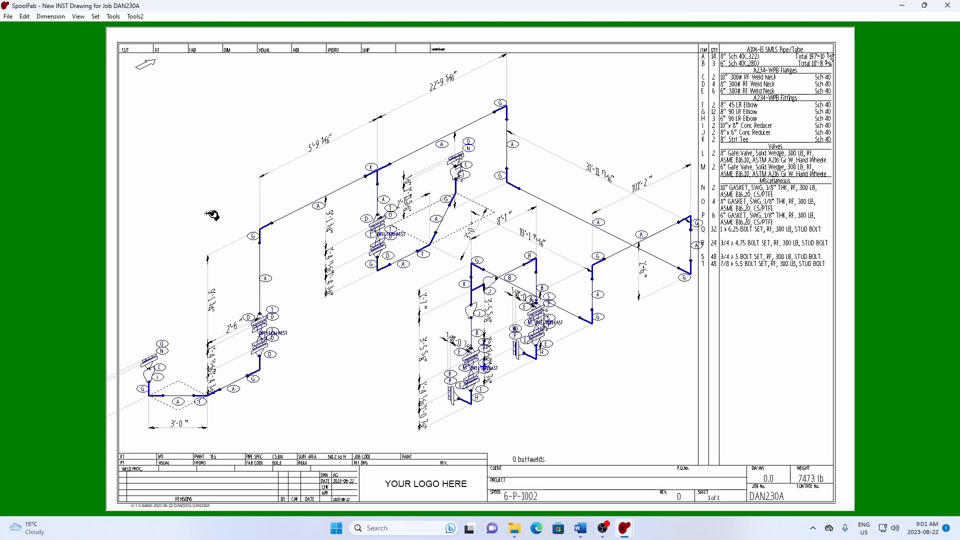
key("Right")
key("Right")
key("Right")
key("Right")
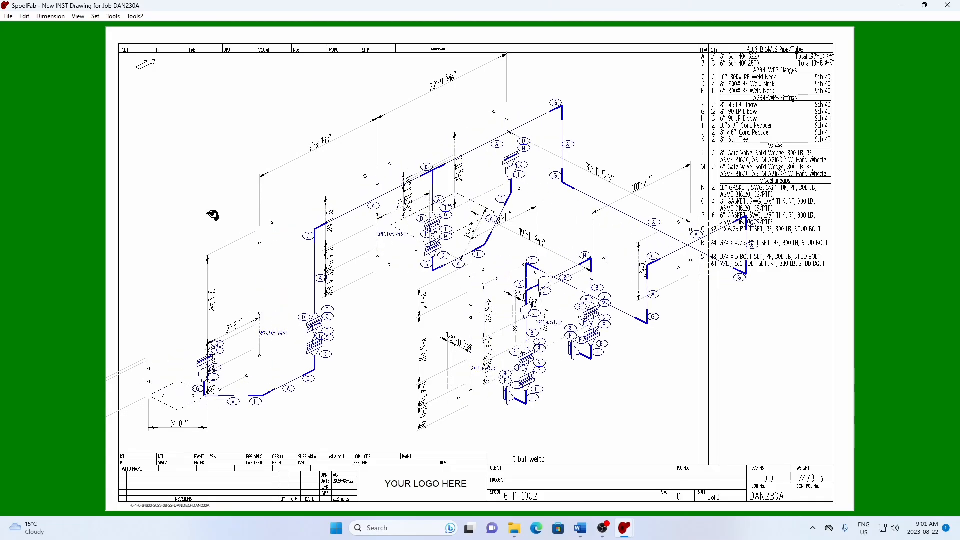
key("Return")
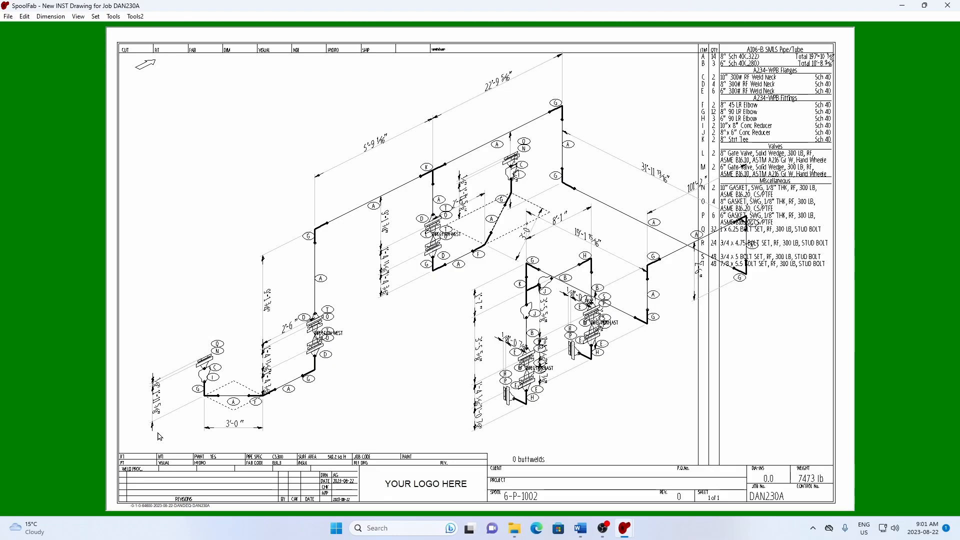
- Move the vertical dimension beside the lower 10" flange end closer to the pipe, and hide the fitting dimensions across the drawing
left_click_drag(151, 421, 185, 381)
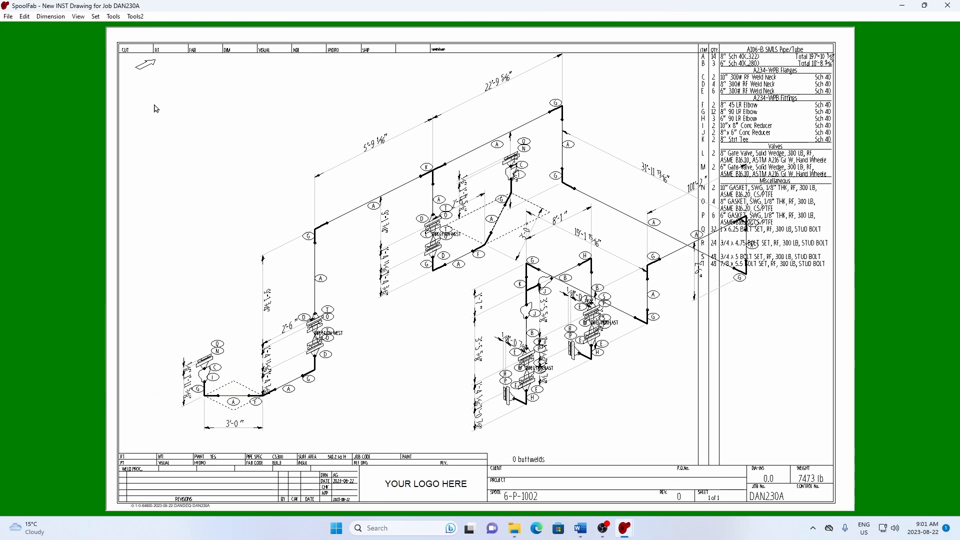
left_click(44, 18)
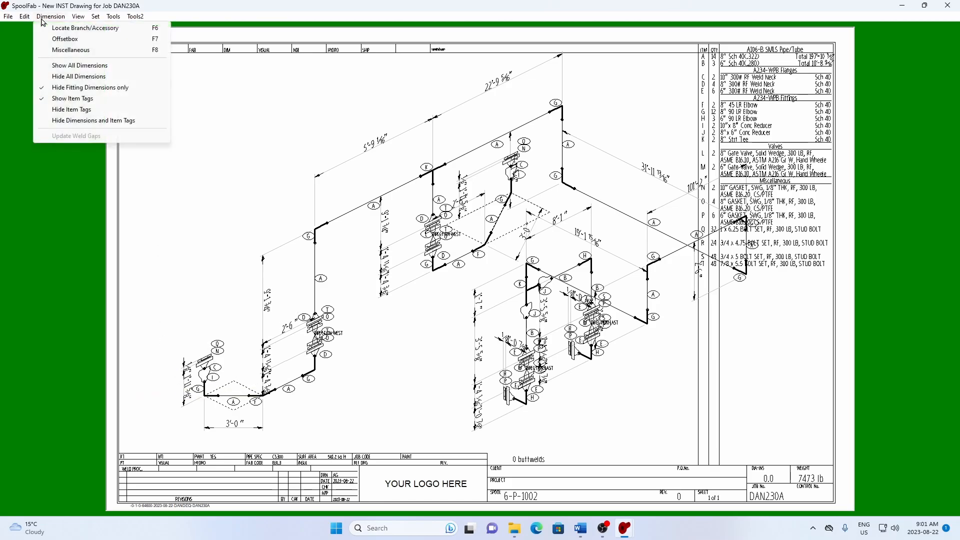
left_click(75, 89)
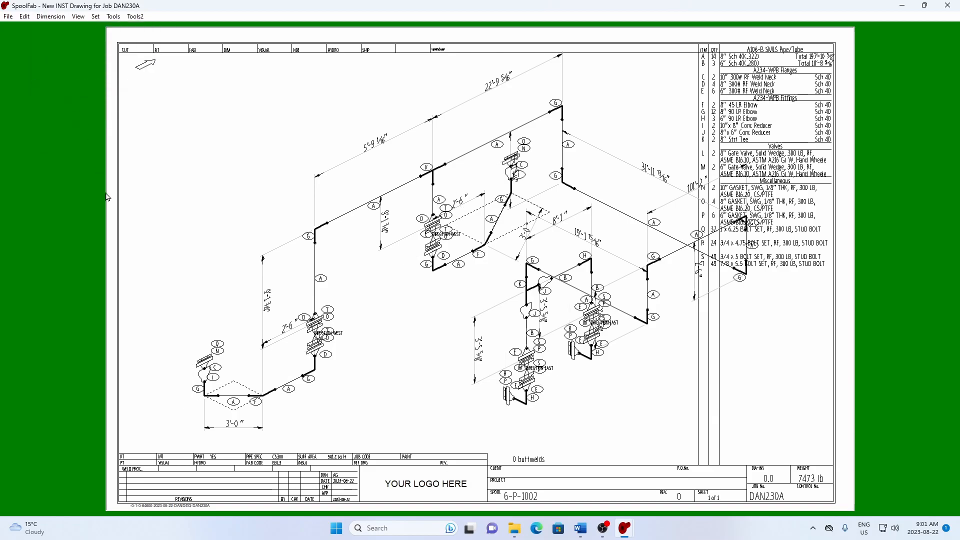
- Select the whole isometric and shift it left until it clears the bill of materials
key("ctrl+a")
key("Left")
key("Left")
key("Left")
key("Left")
key("Left")
key("Left")
key("Left")
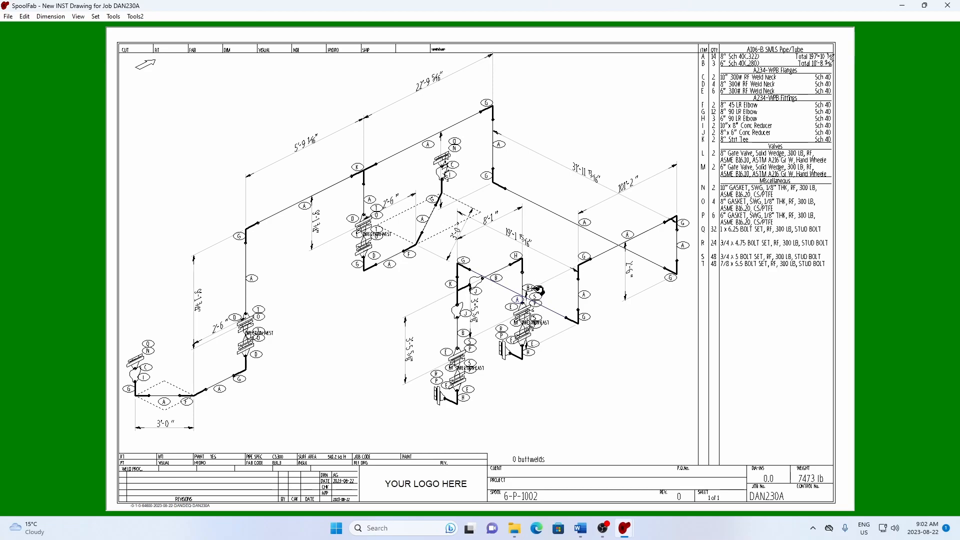
- Move the two 6" gate valve assemblies on the lower drops downward, lengthening the vertical pipes above them
left_click(531, 288)
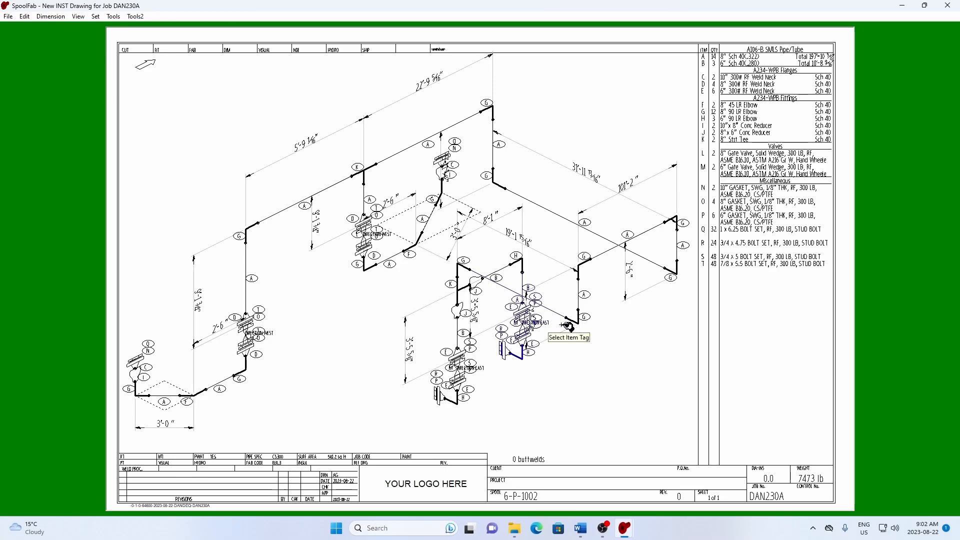
key("Down")
key("Down")
key("Down")
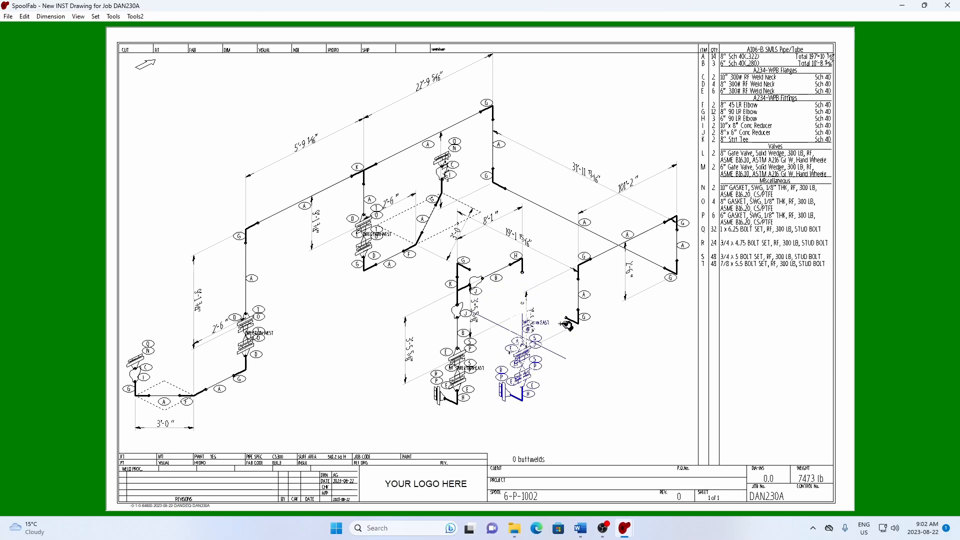
left_click(564, 326)
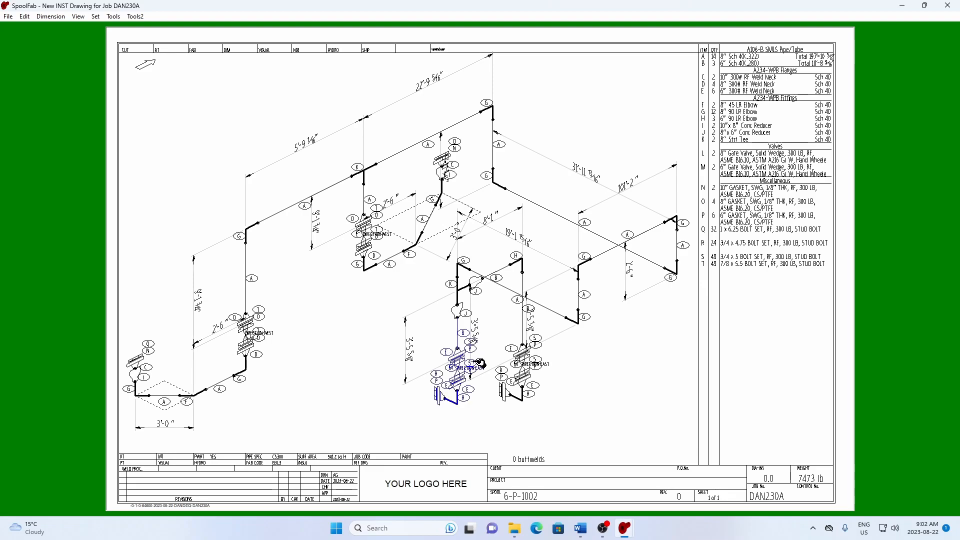
left_click(475, 364)
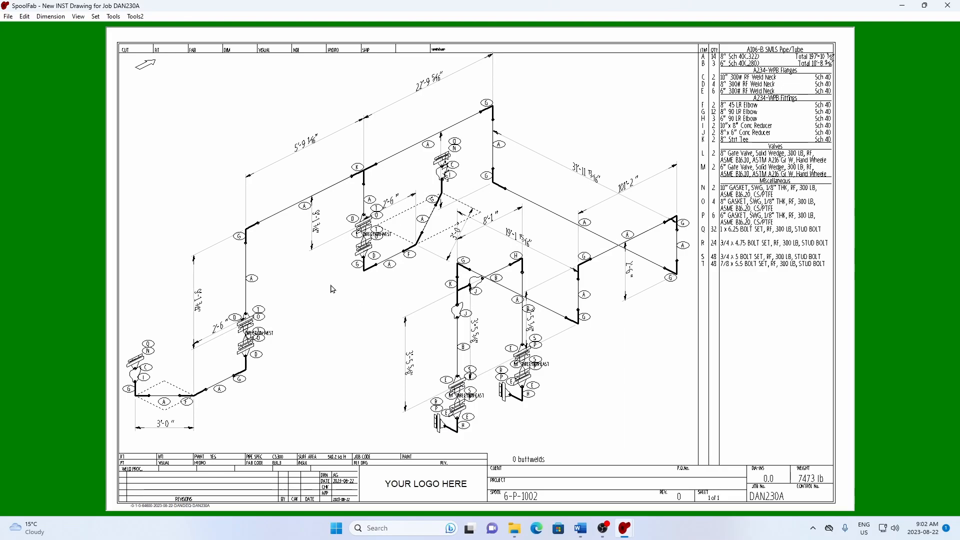
- Save the drawing under control number 000006 with spool number 6-P-1002, accepting the reused spool number
left_click(10, 16)
left_click(30, 60)
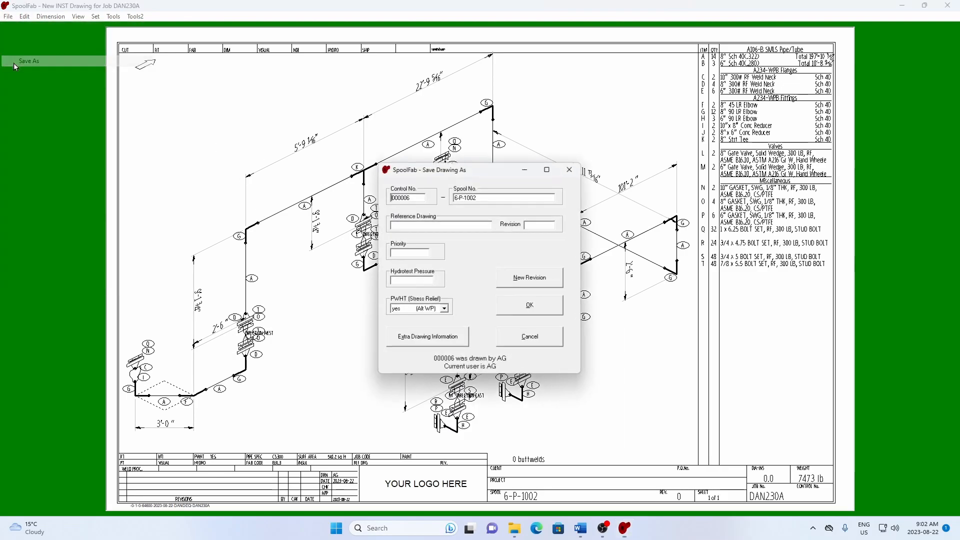
left_click(547, 307)
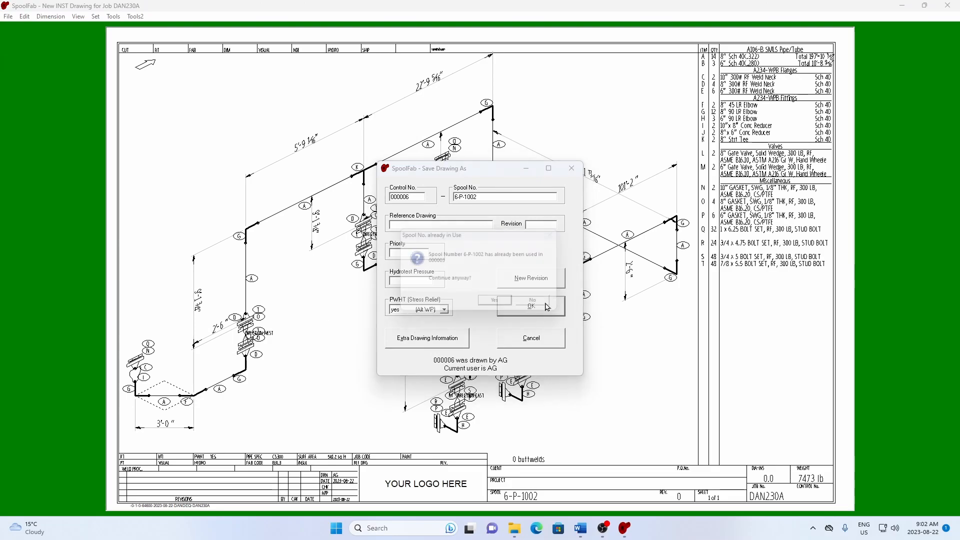
left_click(499, 304)
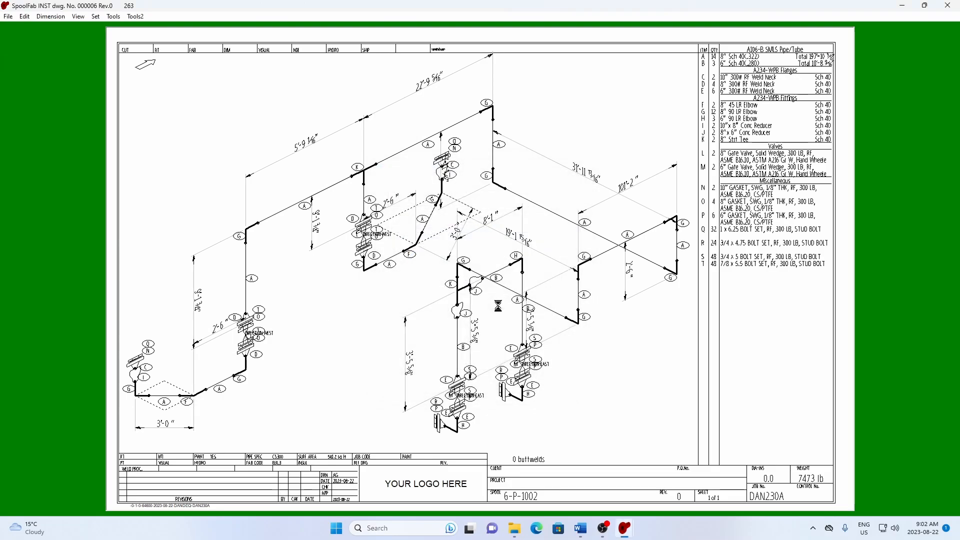
left_click(323, 401)
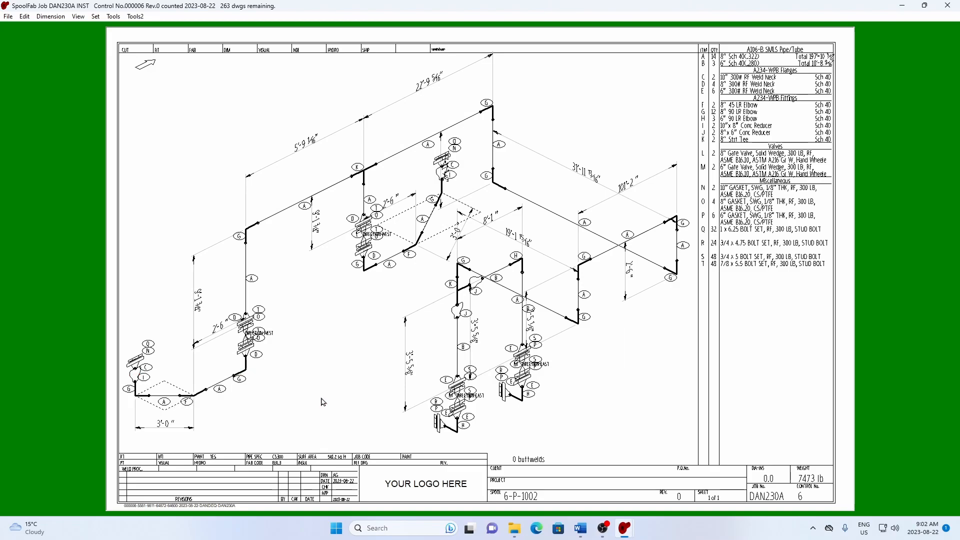